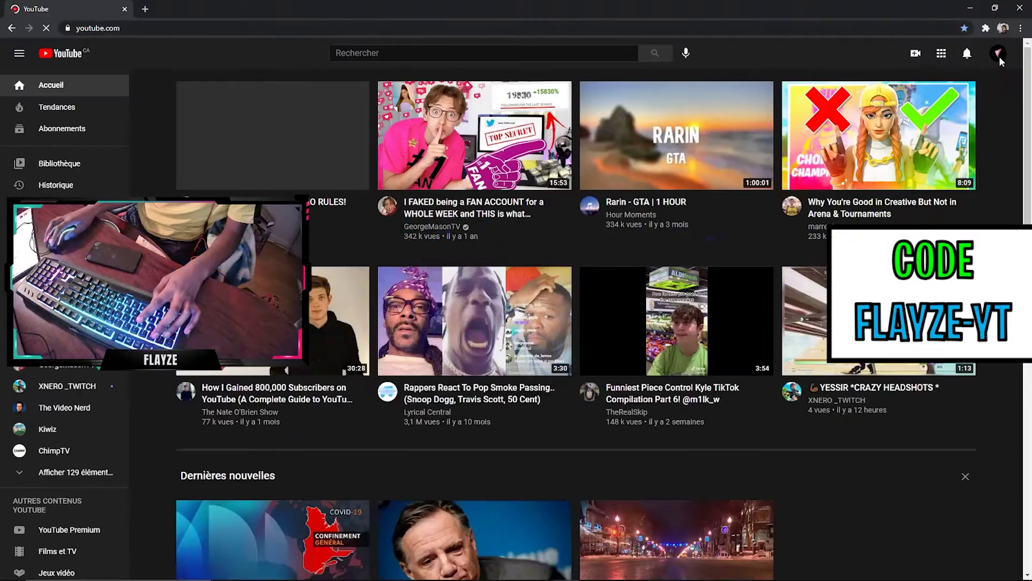
Step: Open the Free Fortnite Cinematic pack video from the Flayze YouTube channel
click(998, 54)
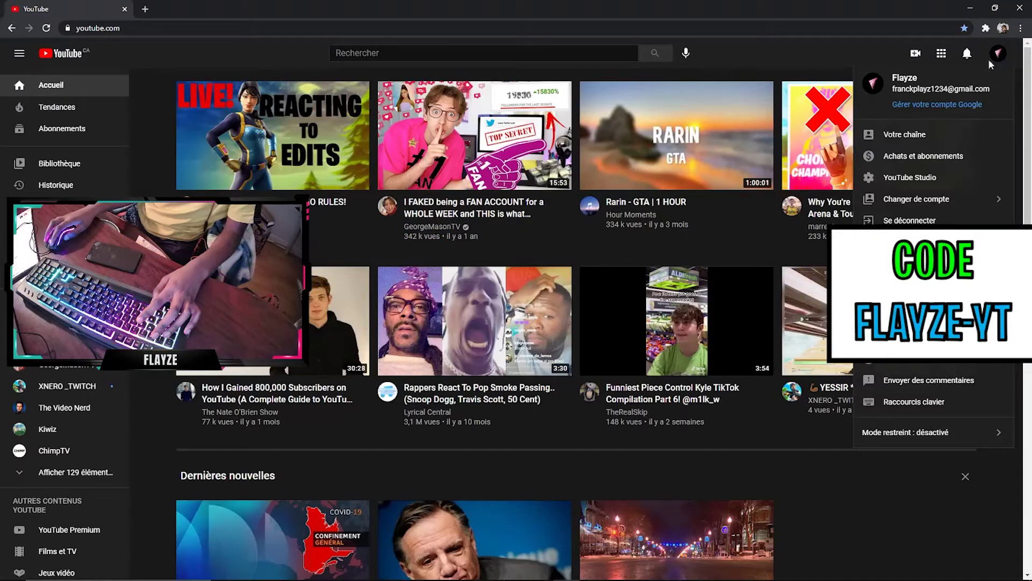
click(906, 134)
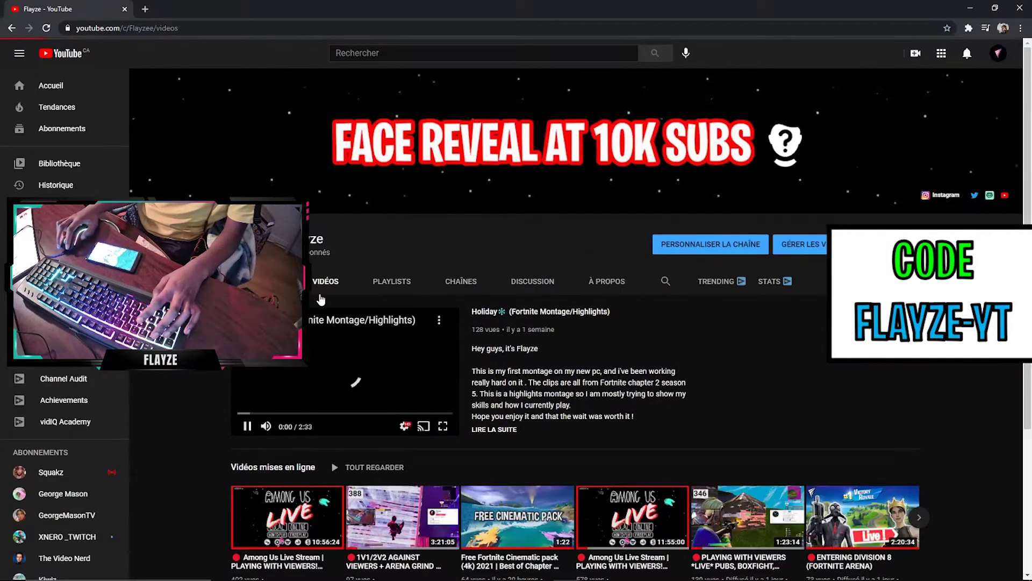
scroll(484, 362, down, 2)
click(532, 388)
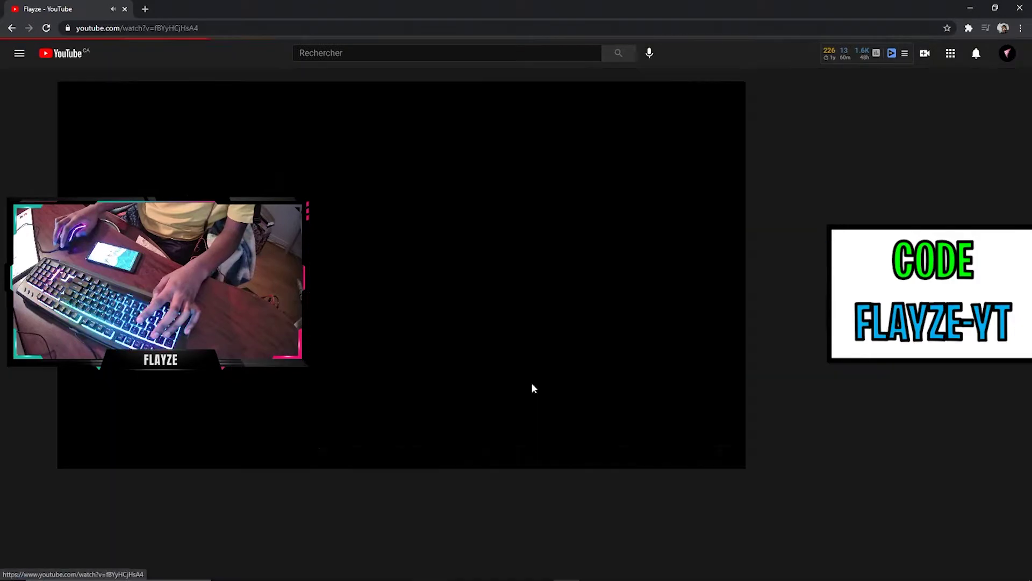
Step: Scrub through the cinematic pack video and follow its bit.ly download link
click(357, 447)
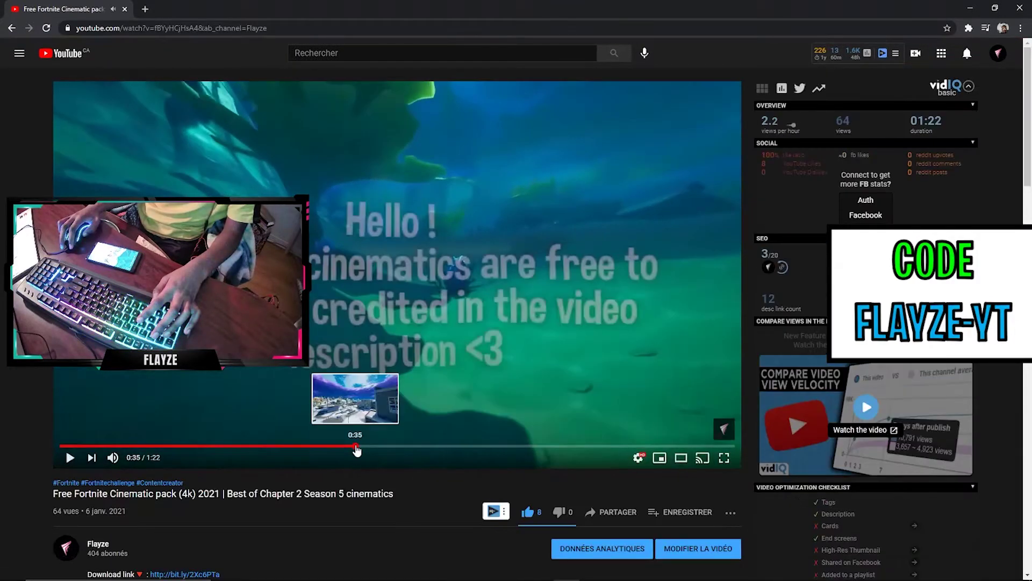
drag(357, 446, 560, 447)
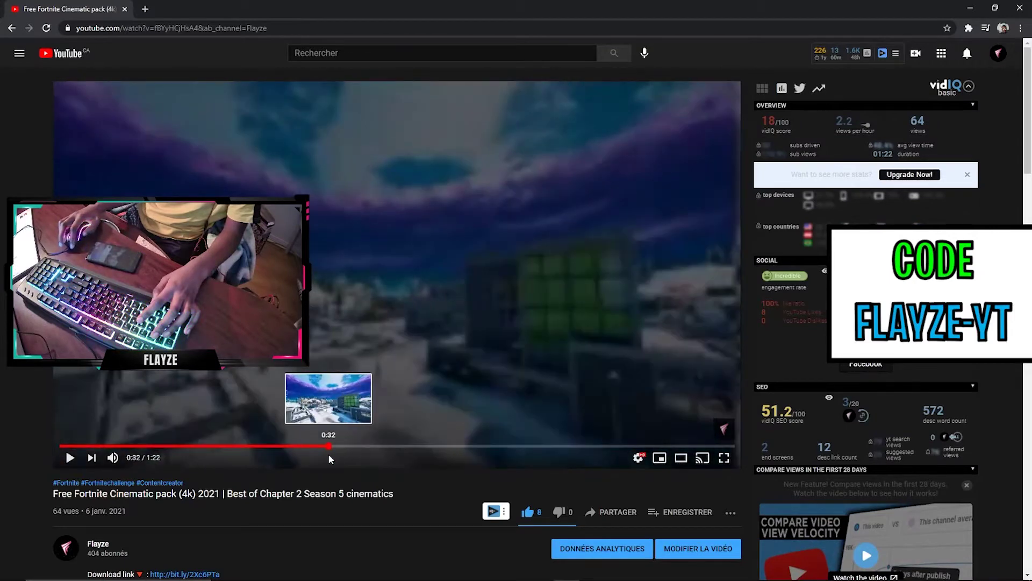
drag(523, 453, 328, 447)
scroll(440, 361, down, 2)
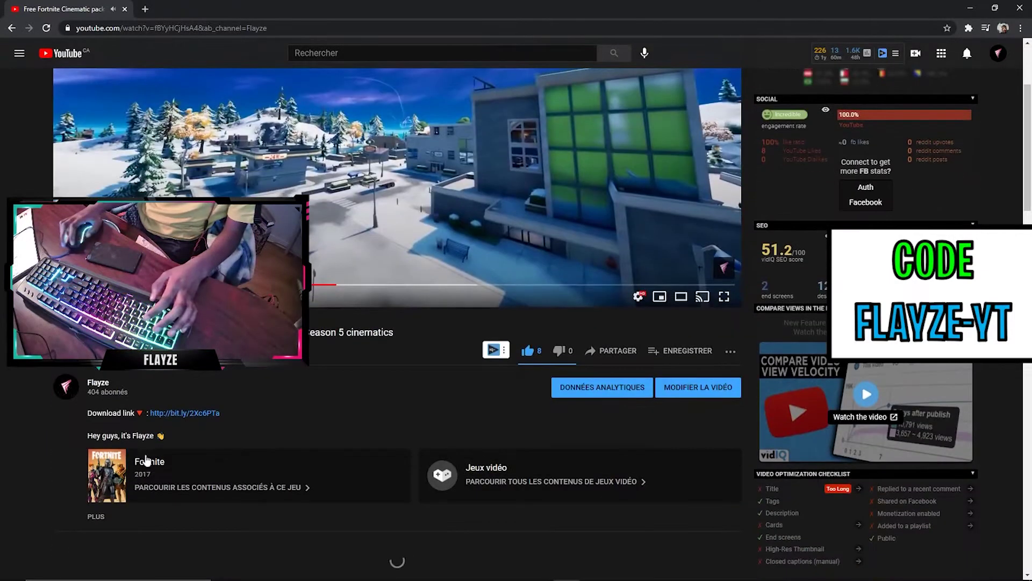
click(213, 413)
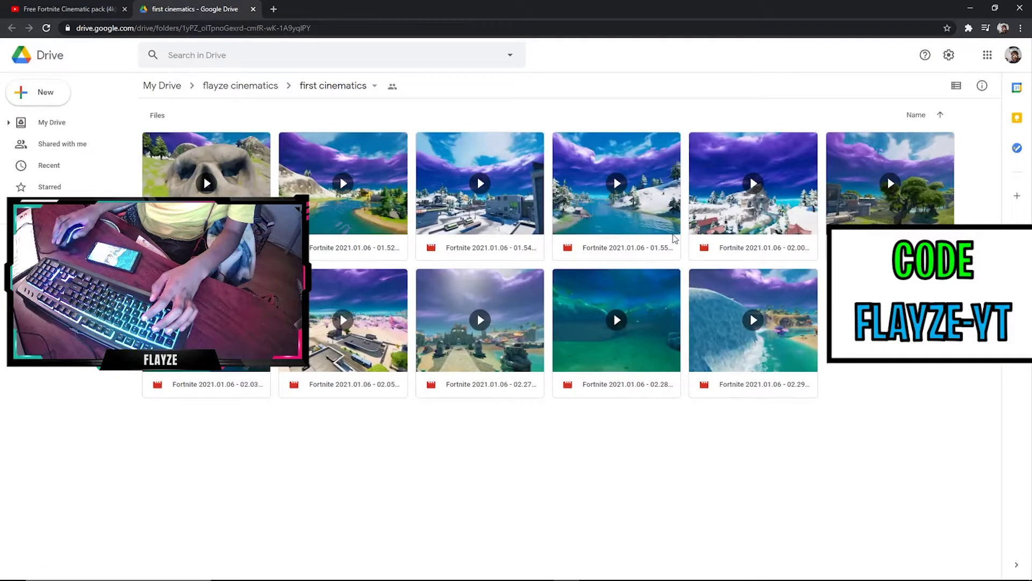
Step: Check the clip requirements on the YouTube page, then return to the Drive clips folder
click(69, 8)
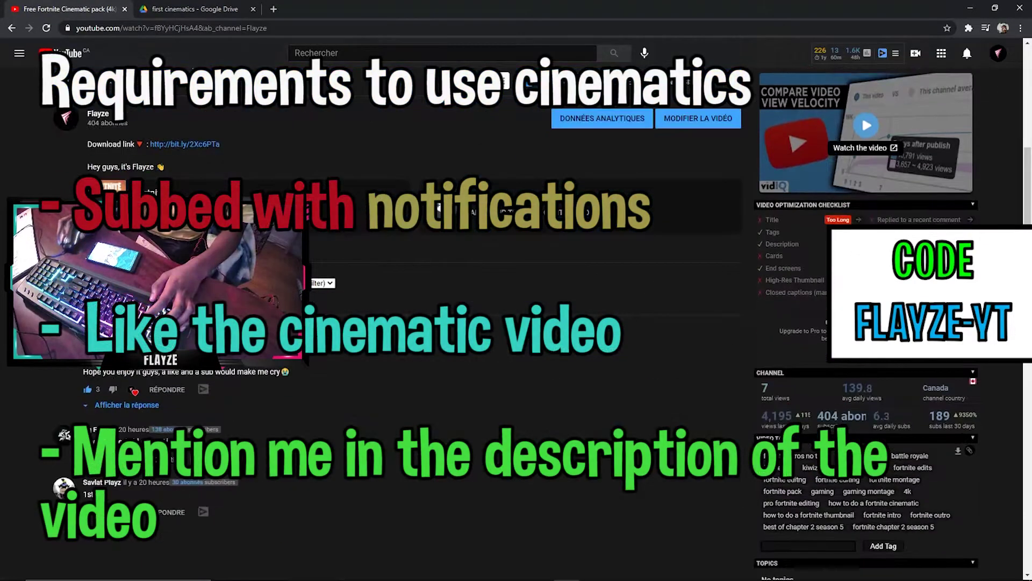
scroll(404, 322, down, 3)
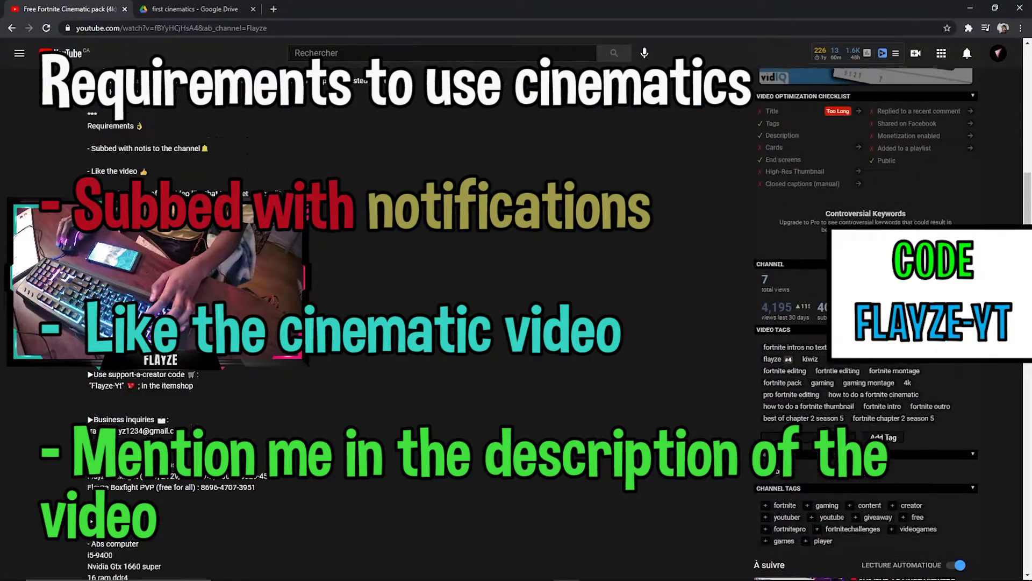
scroll(403, 322, up, 2)
click(210, 14)
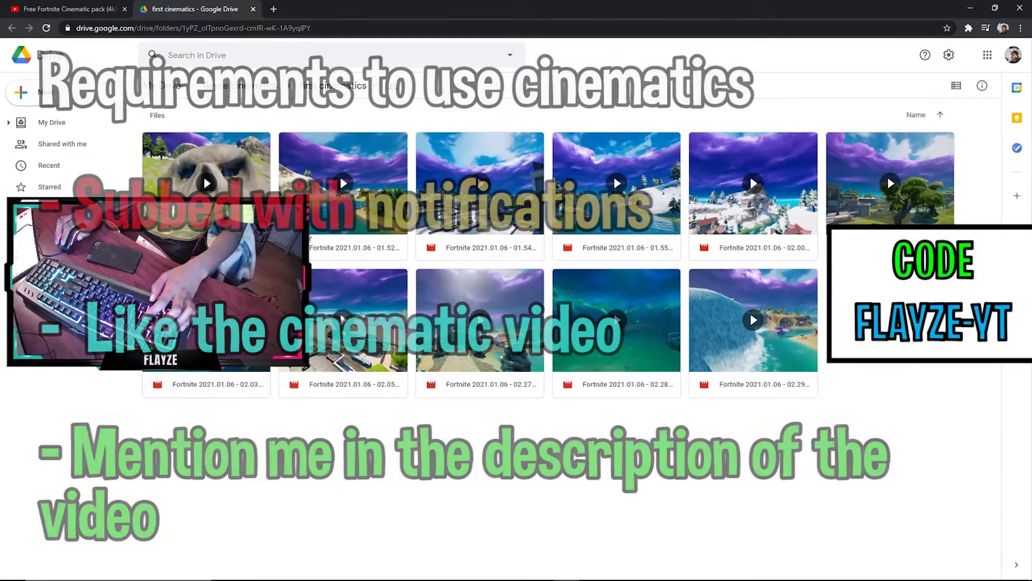
Step: Preview the 01.52.41.10_Trim.mp4 clip and download it despite the virus-scan warning
double_click(349, 175)
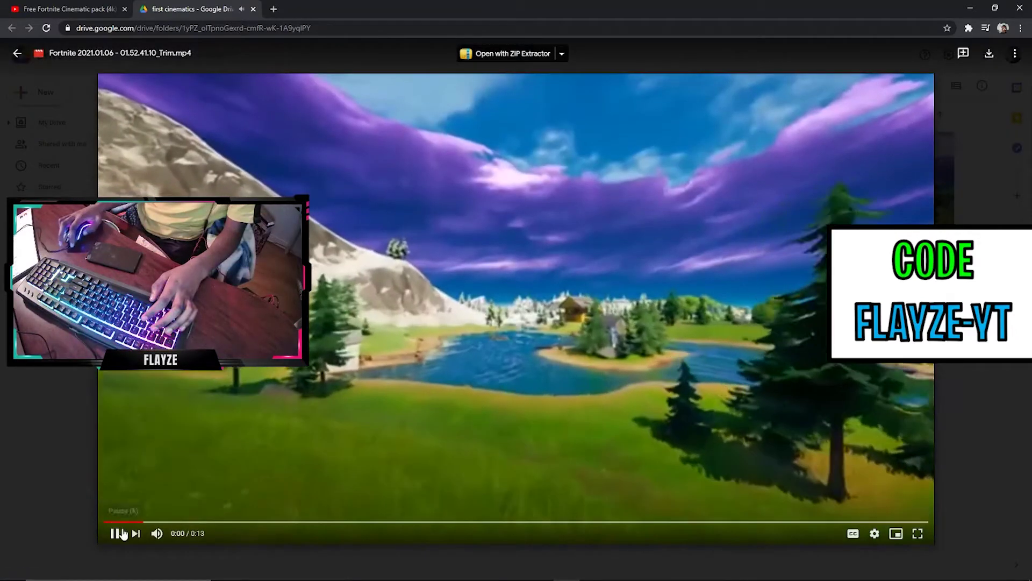
click(118, 532)
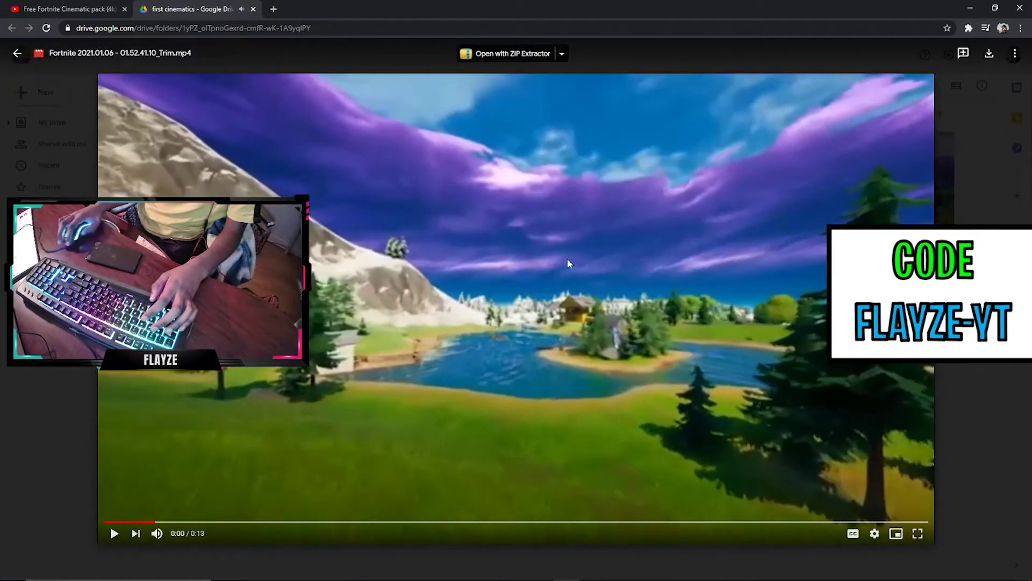
click(989, 54)
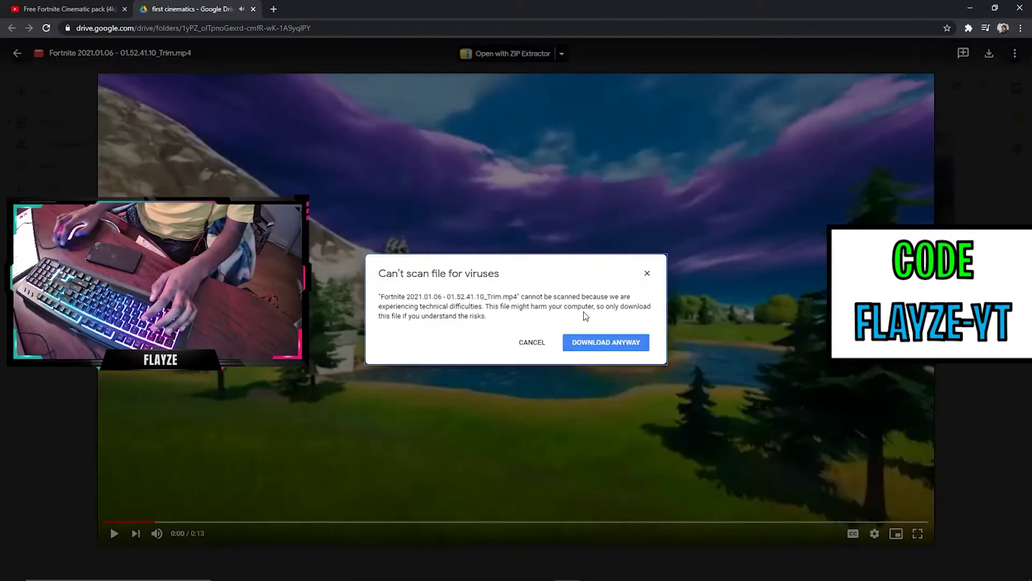
click(620, 345)
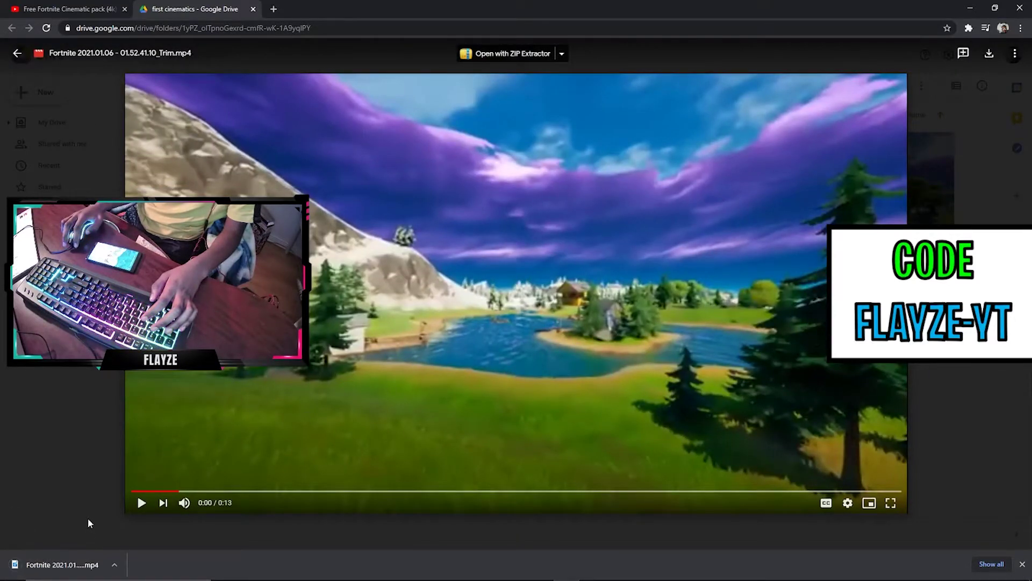
Step: Search Google for 'youtube mp3' in a new tab and open the ytmp3 converter
click(71, 8)
scroll(346, 82, up, 1)
scroll(346, 83, up, 4)
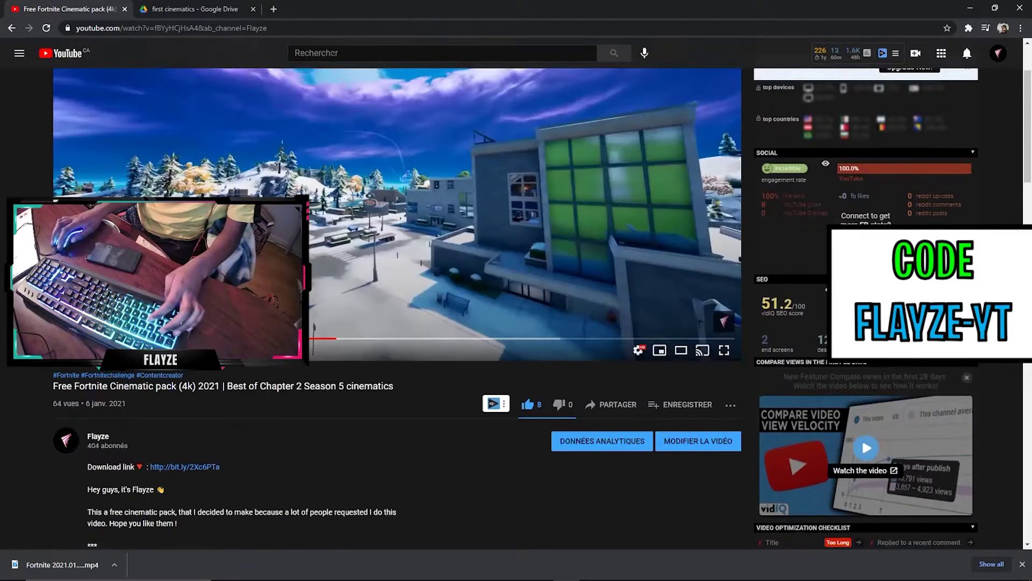
click(274, 8)
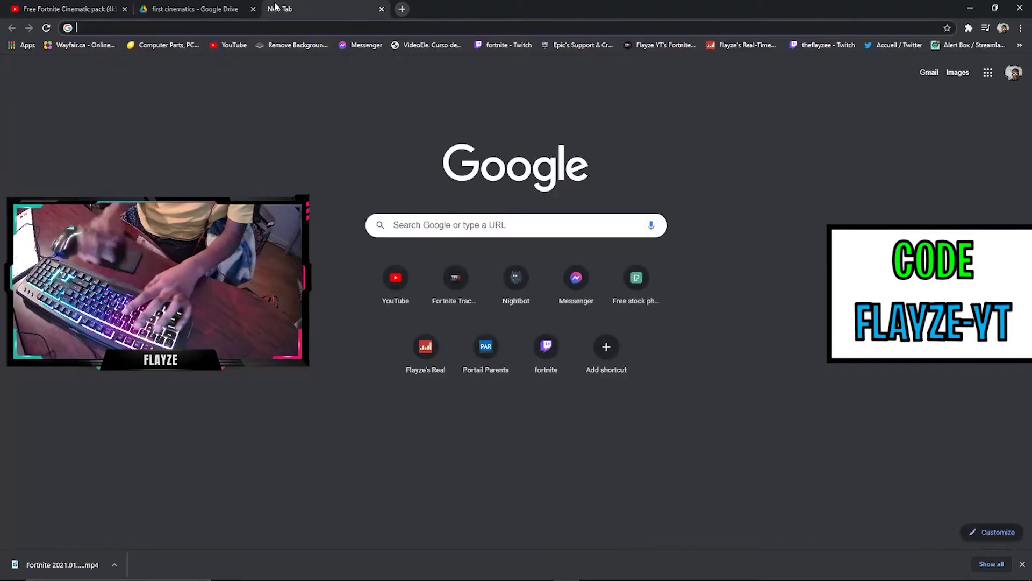
text(youtube mp3)
key(Return)
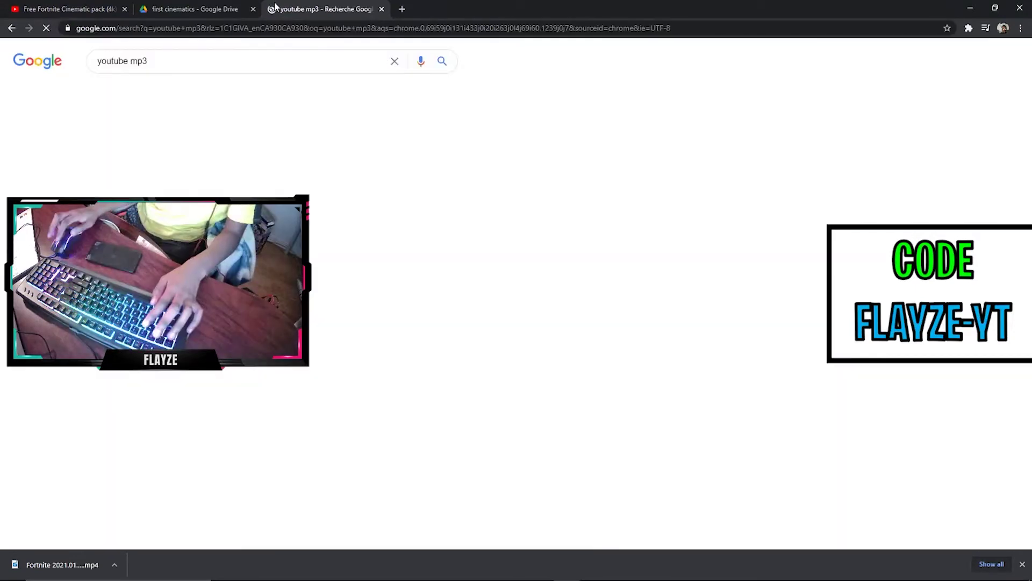
click(202, 226)
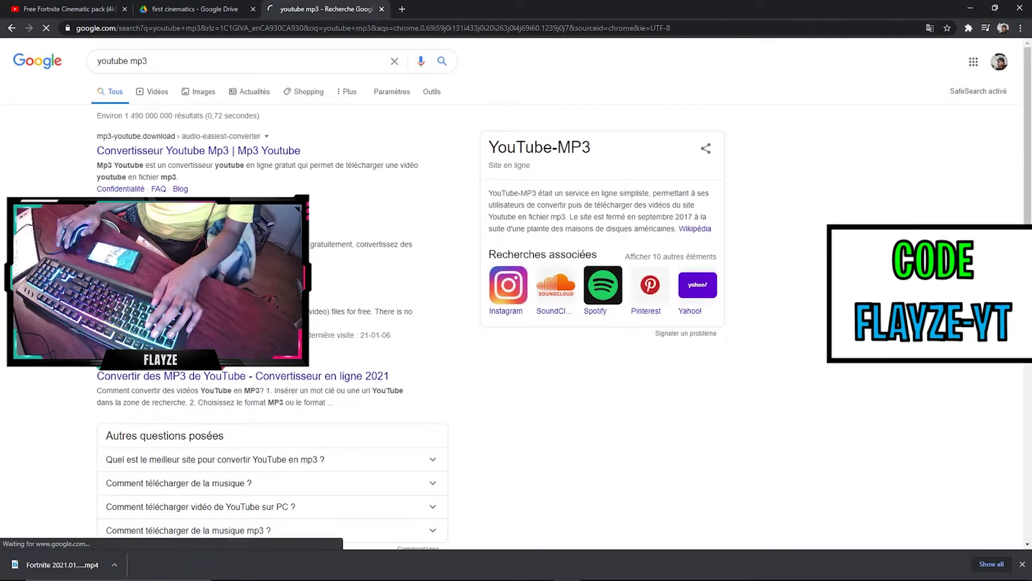
Step: Search YouTube for 'cold world' and open Eric Reprid's Cold World official video
click(65, 9)
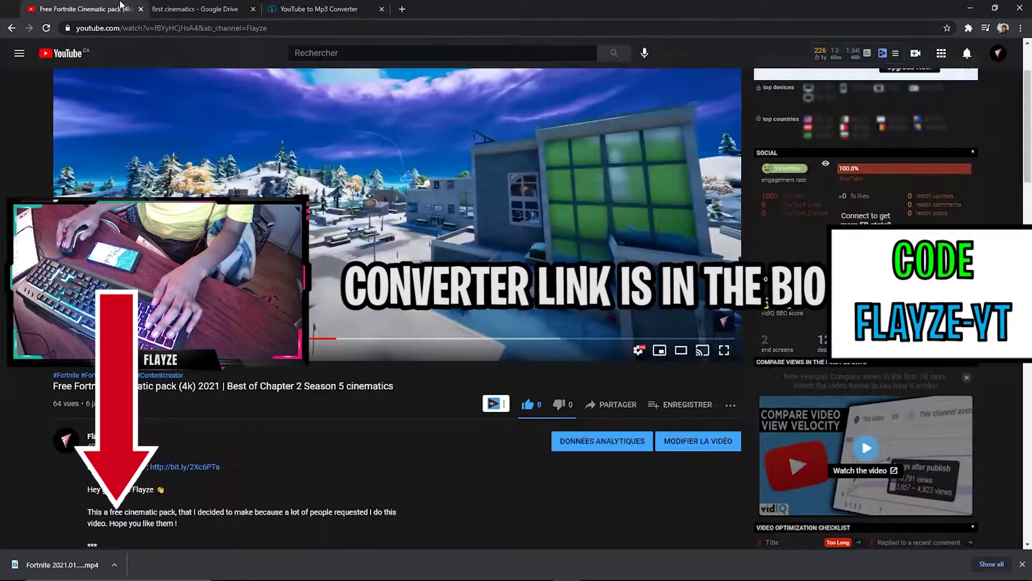
drag(64, 10, 195, 9)
click(441, 53)
text(cold w)
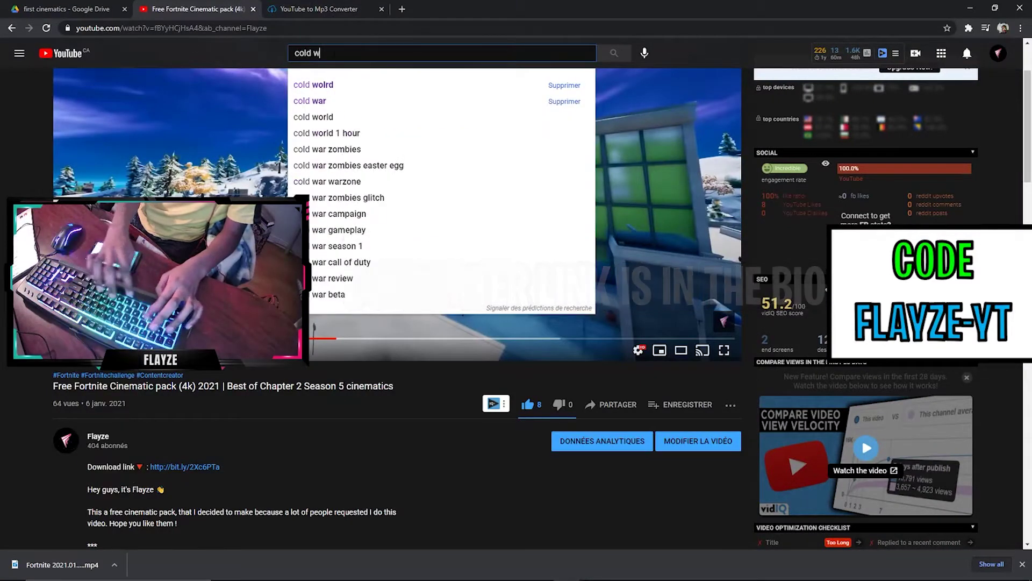
text(ar)
key(Return)
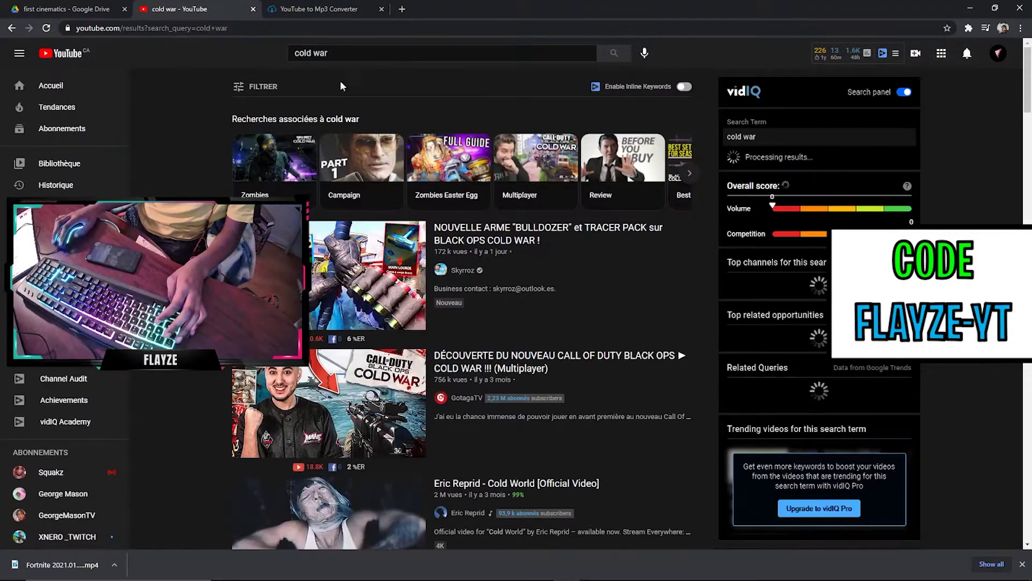
click(351, 53)
key(BackSpace)
key(BackSpace)
text(o)
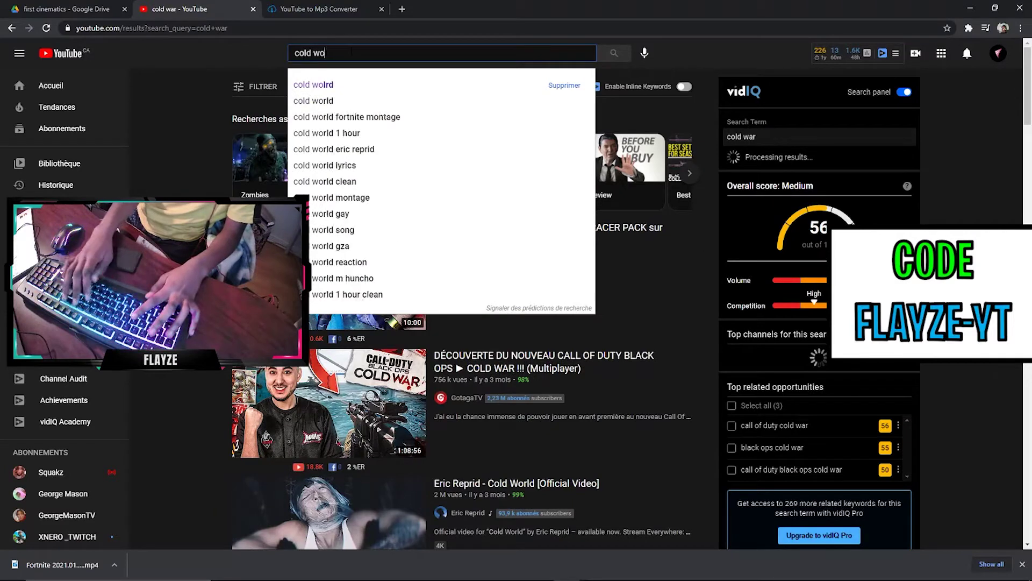
text(rd)
key(Return)
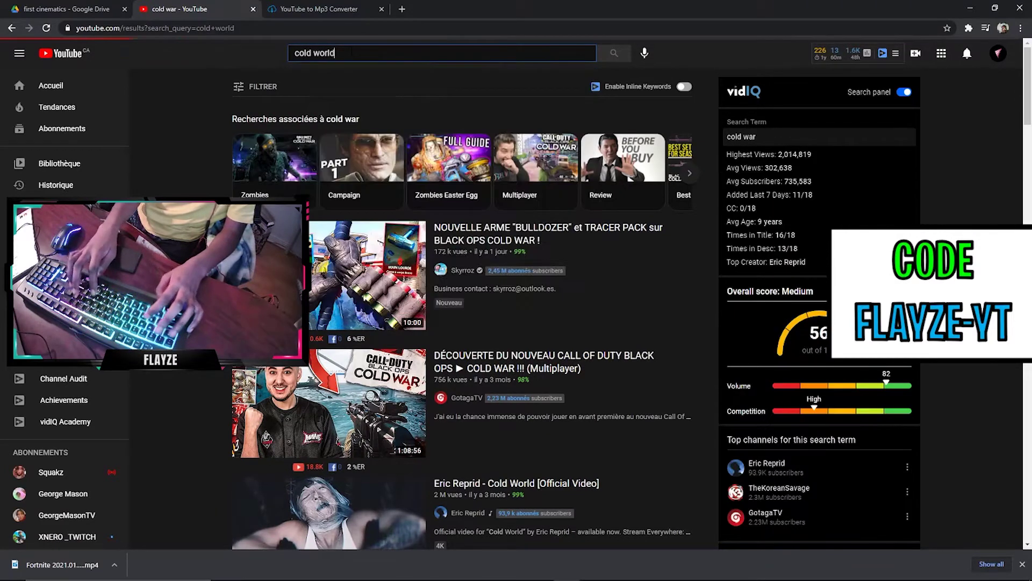
click(344, 177)
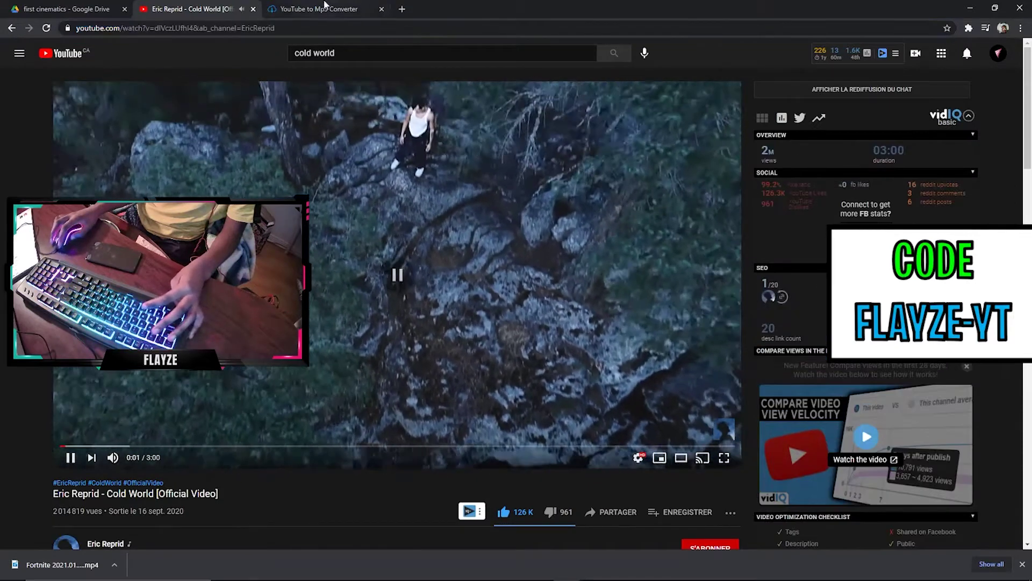
Step: Download Cold World as an mp3 from YTMP3, close Chrome, and return to Premiere Pro
key(ctrl+Tab)
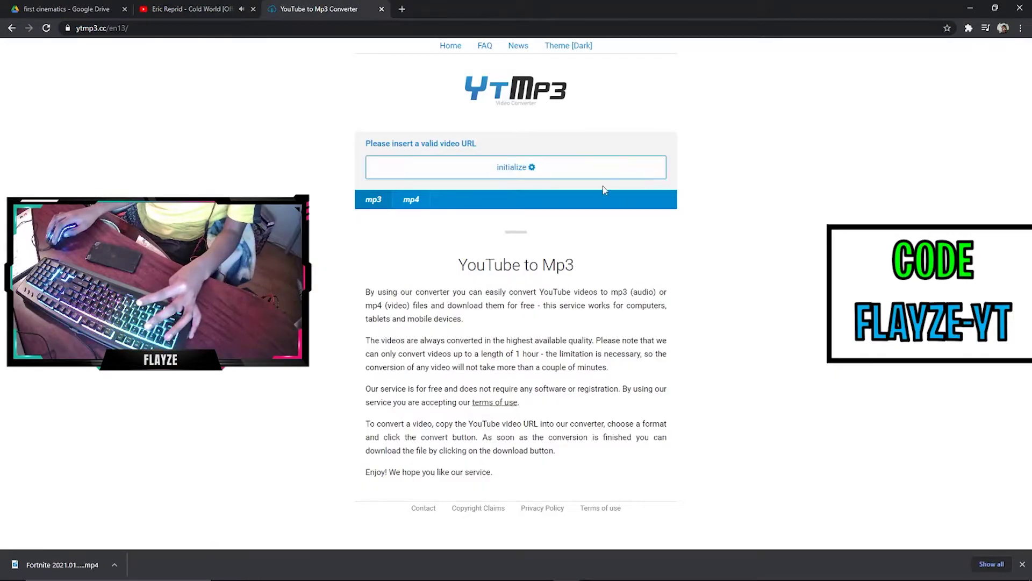
click(454, 177)
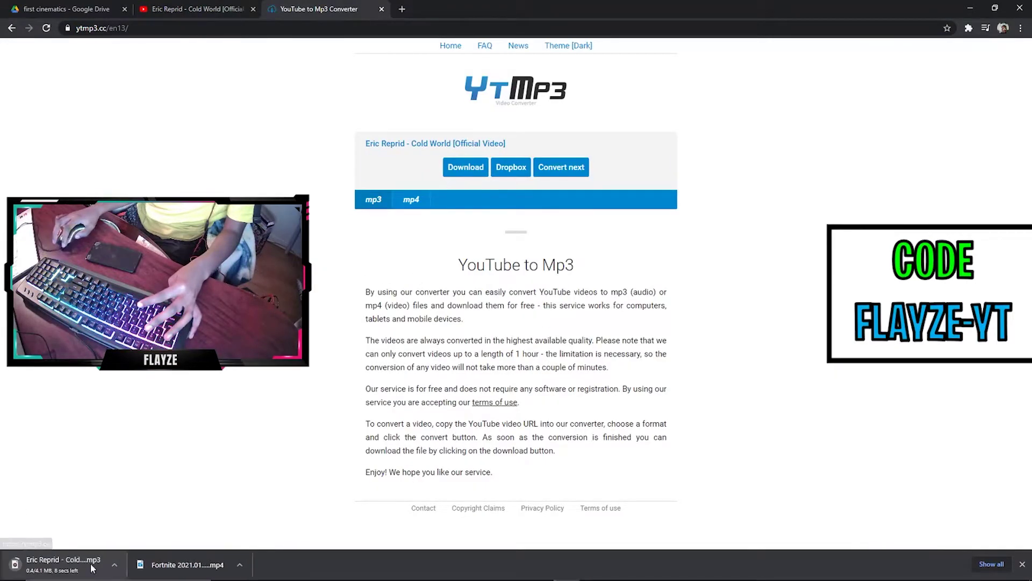
click(91, 568)
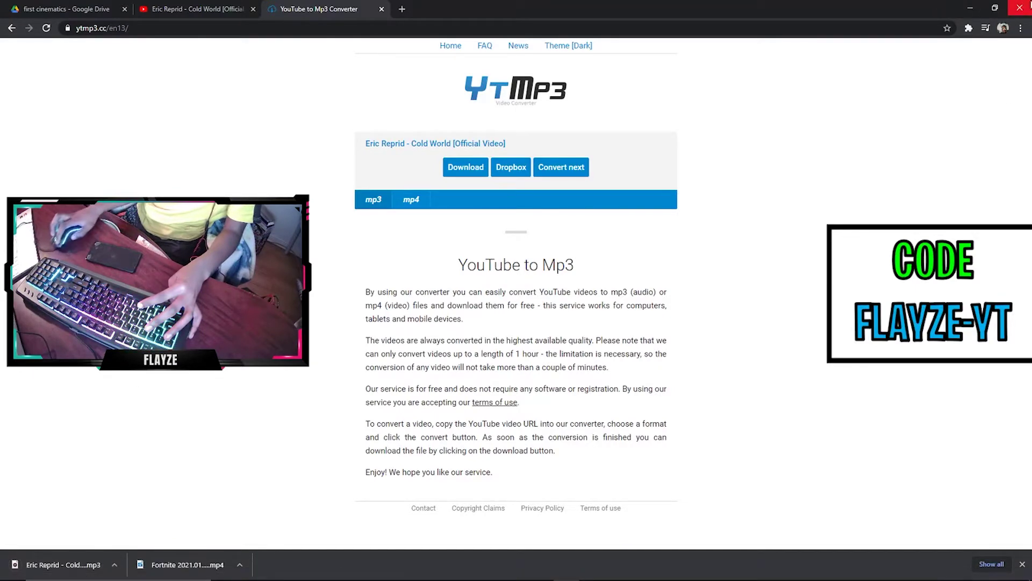
click(1019, 8)
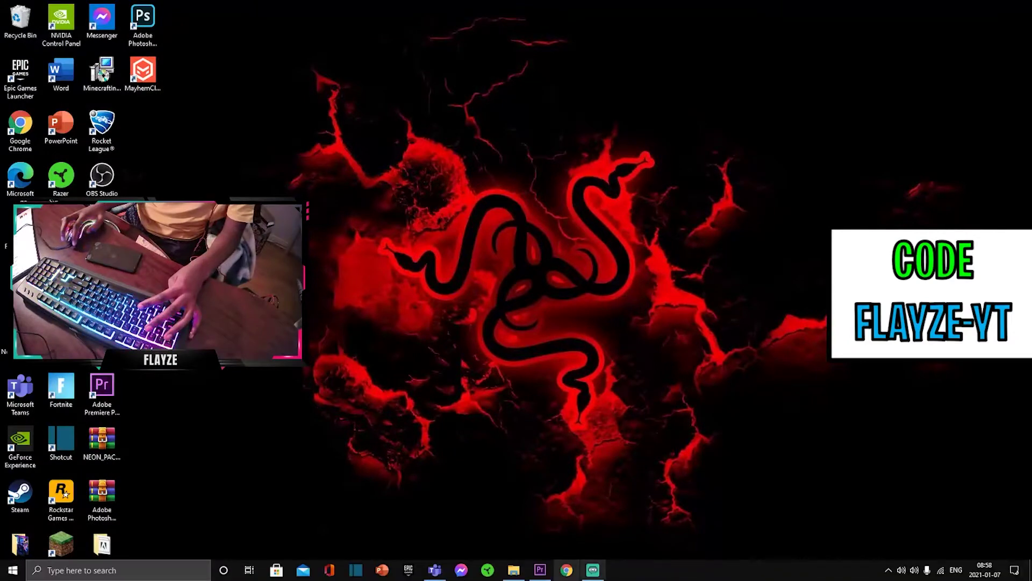
click(539, 570)
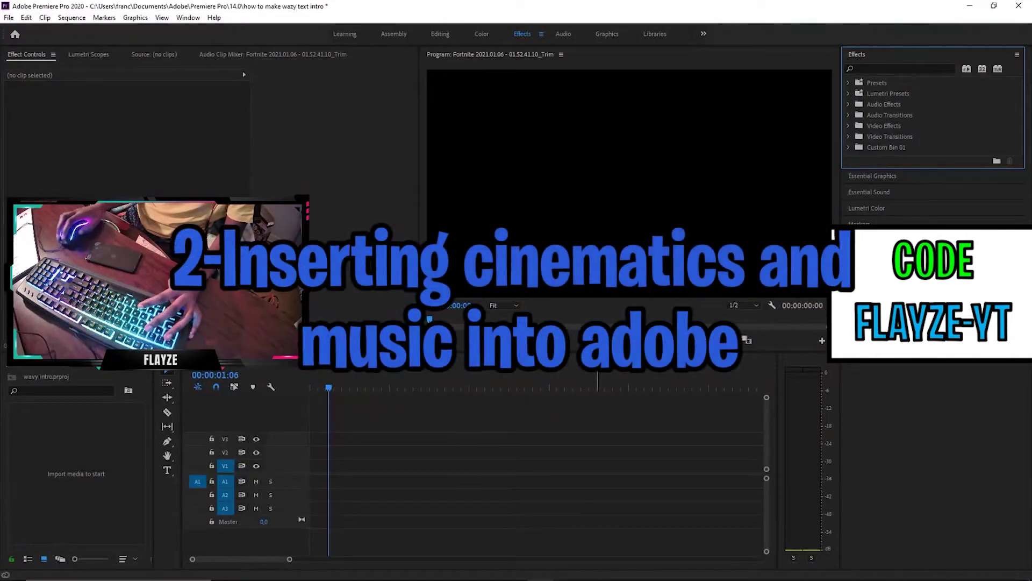
Step: Import the Fortnite clip and the Cold World mp3 from File Explorer into the Project panel
click(513, 569)
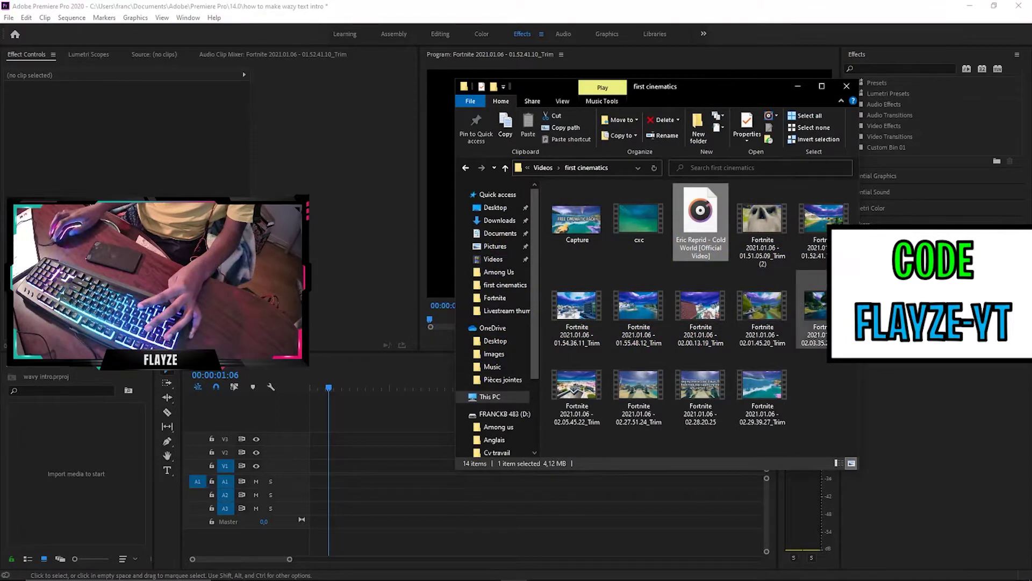
drag(823, 218, 51, 447)
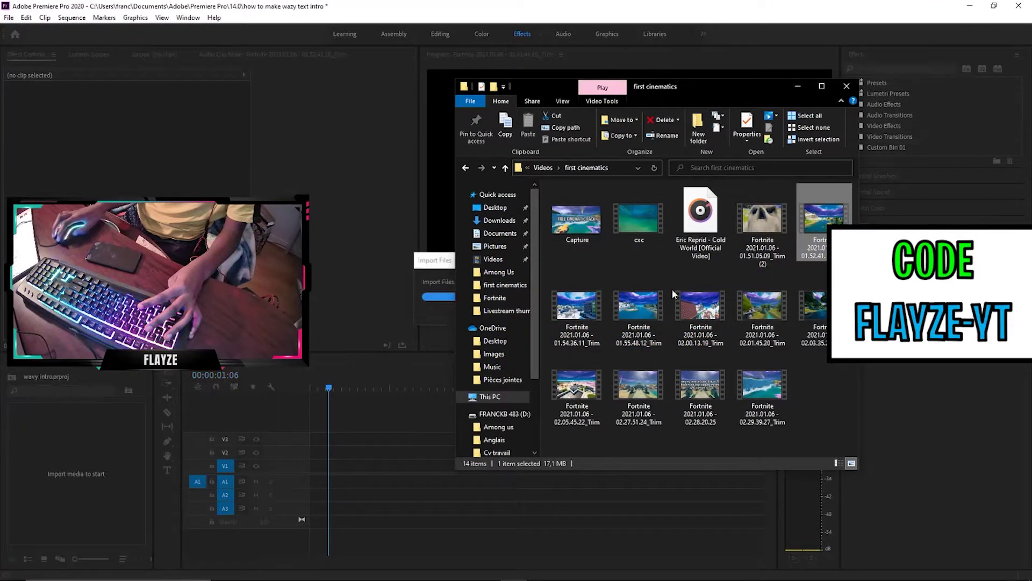
drag(692, 242, 552, 282)
drag(79, 523, 75, 520)
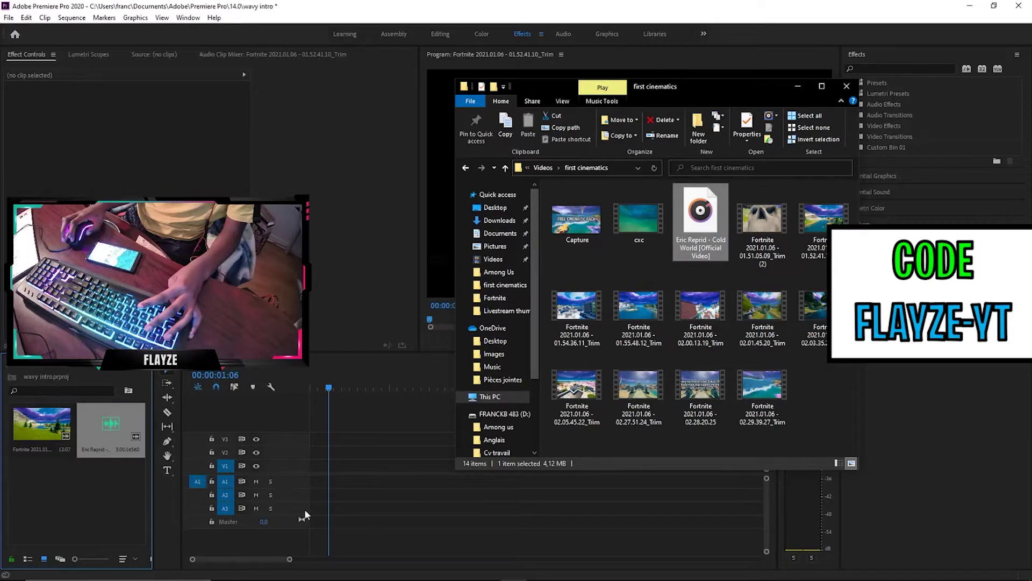
Step: Lay the Fortnite clip on the timeline and preview the sequence playback
mouse_move(37, 425)
mouse_down()
mouse_move(319, 467)
mouse_move(316, 497)
mouse_up()
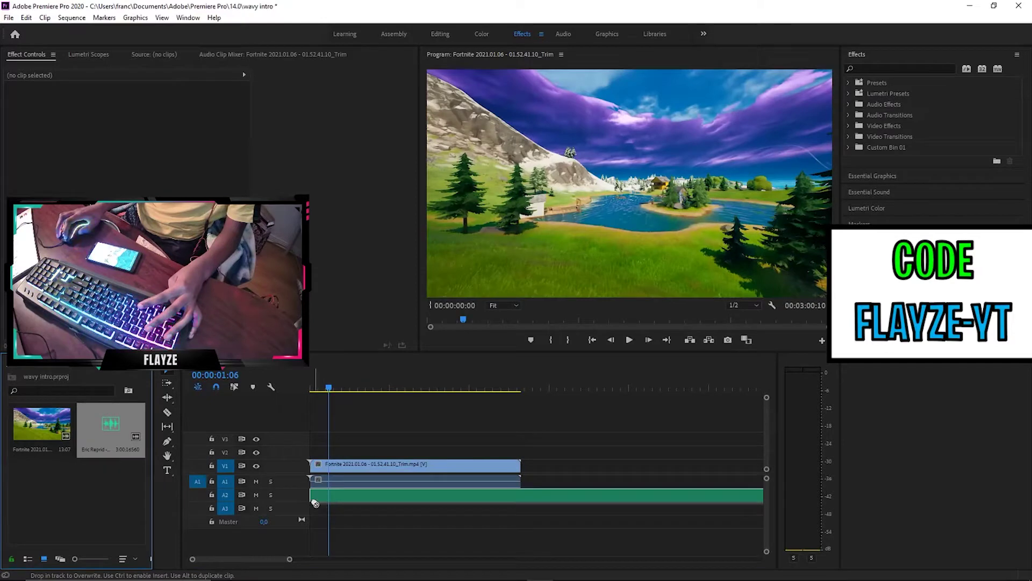
key(space)
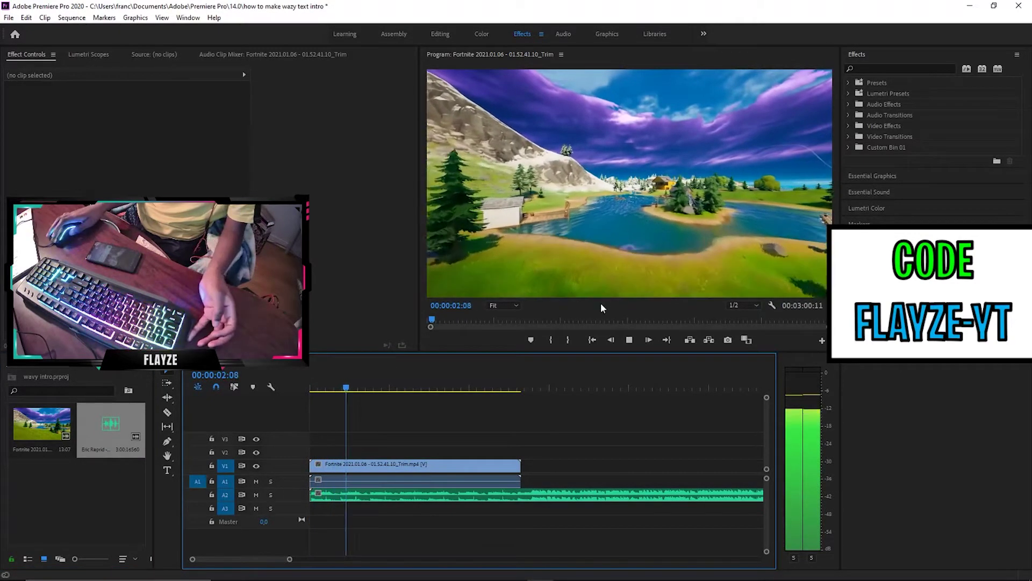
key(space)
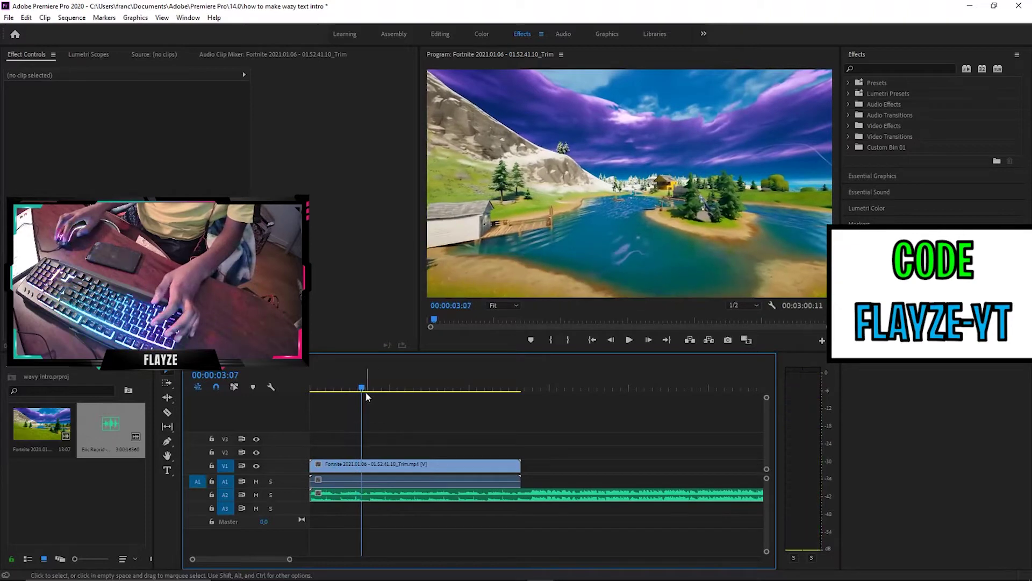
drag(362, 389, 300, 398)
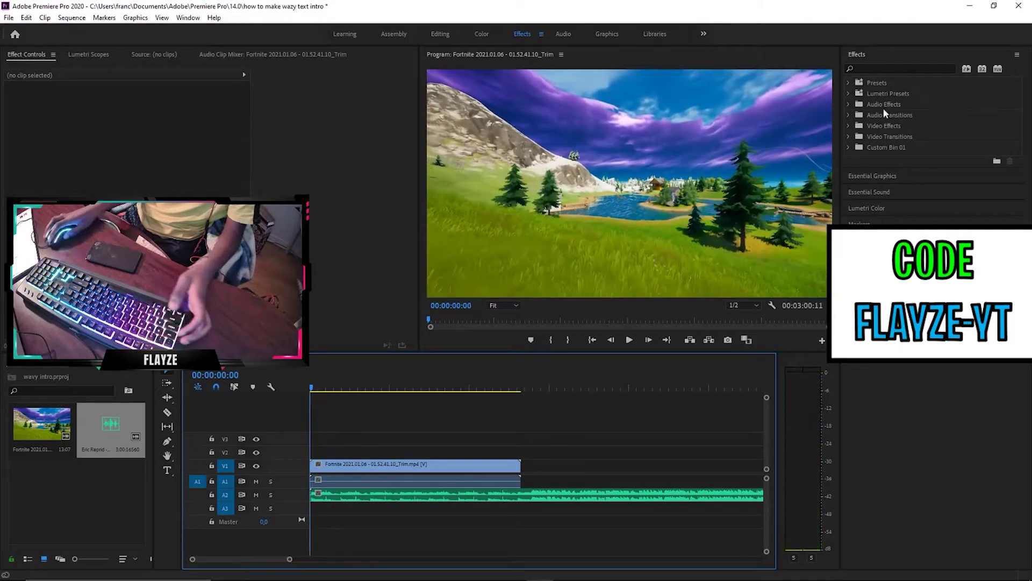
Step: Apply Dip to Black to the Fortnite clip's start and preview the fade-in
click(898, 77)
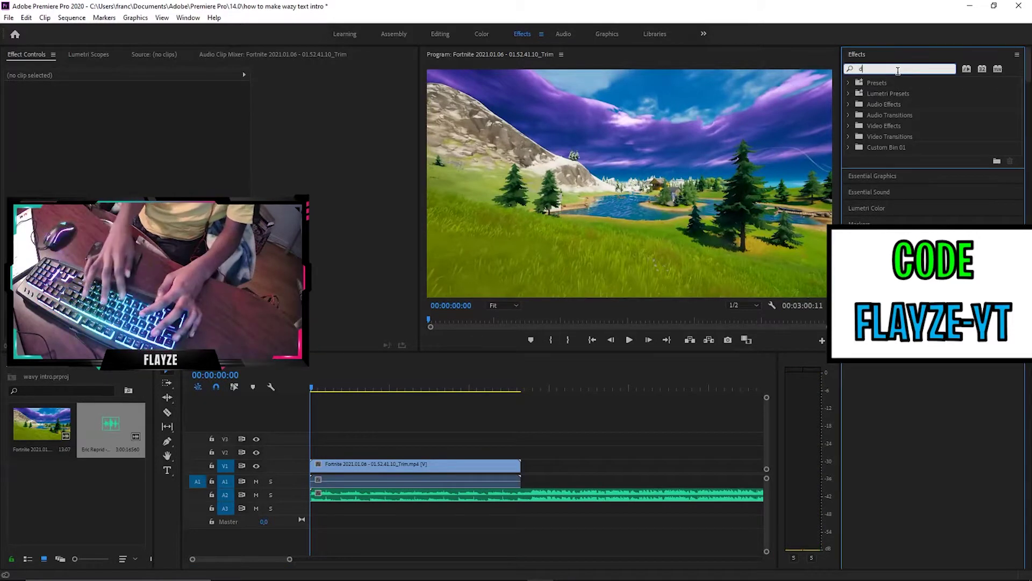
text(dip)
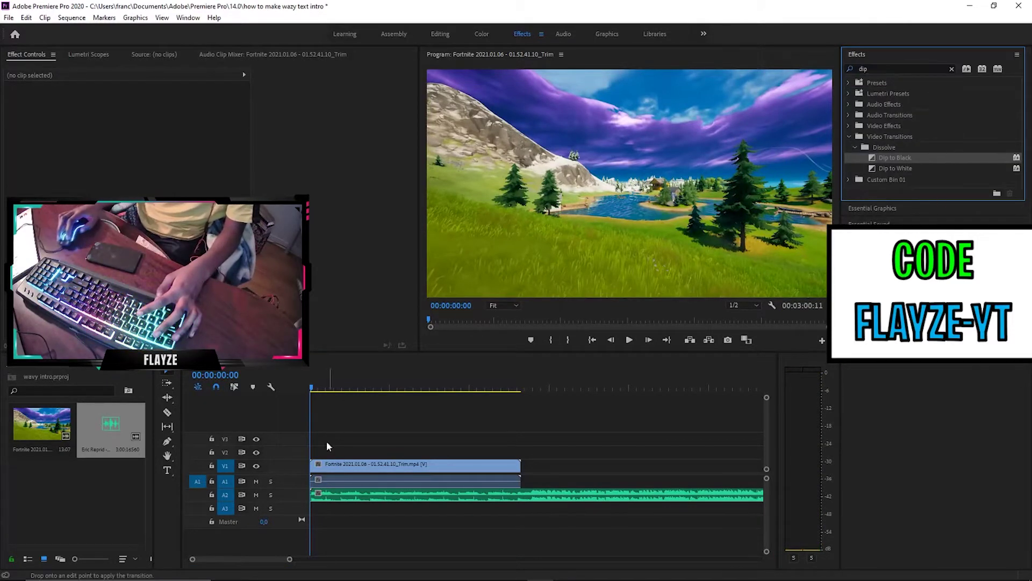
drag(319, 460, 315, 459)
click(315, 393)
key(space)
key(space)
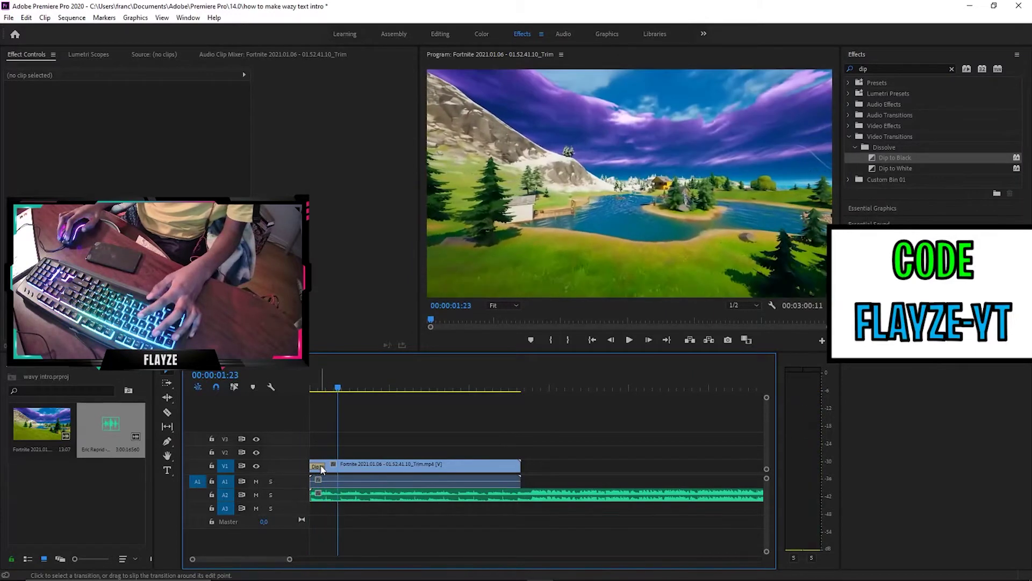
Step: Set the Dip to Black duration to 00:00:00:16 and replay the fade-in
click(316, 466)
drag(316, 465, 317, 465)
click(312, 386)
key(space)
key(space)
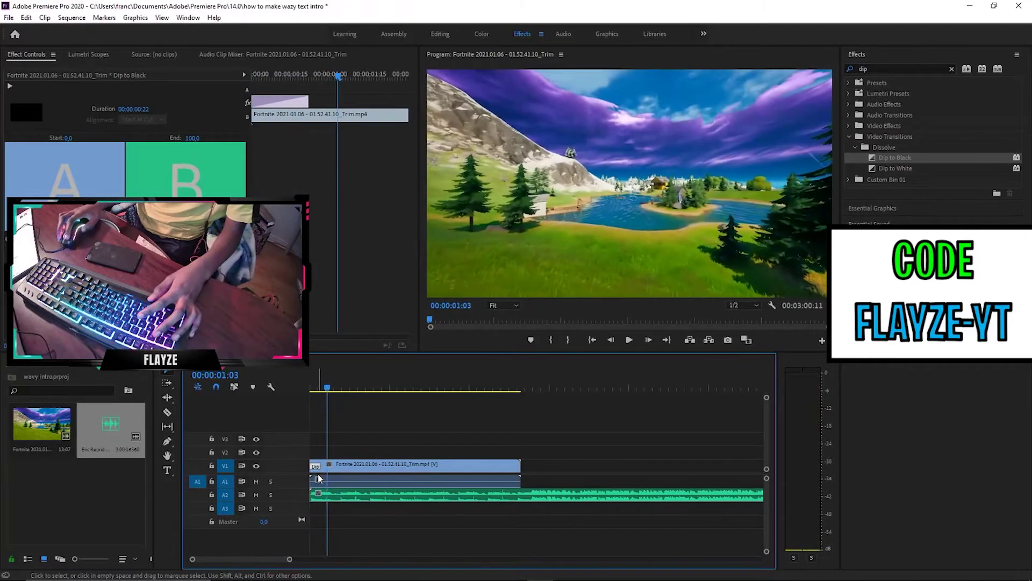
double_click(315, 466)
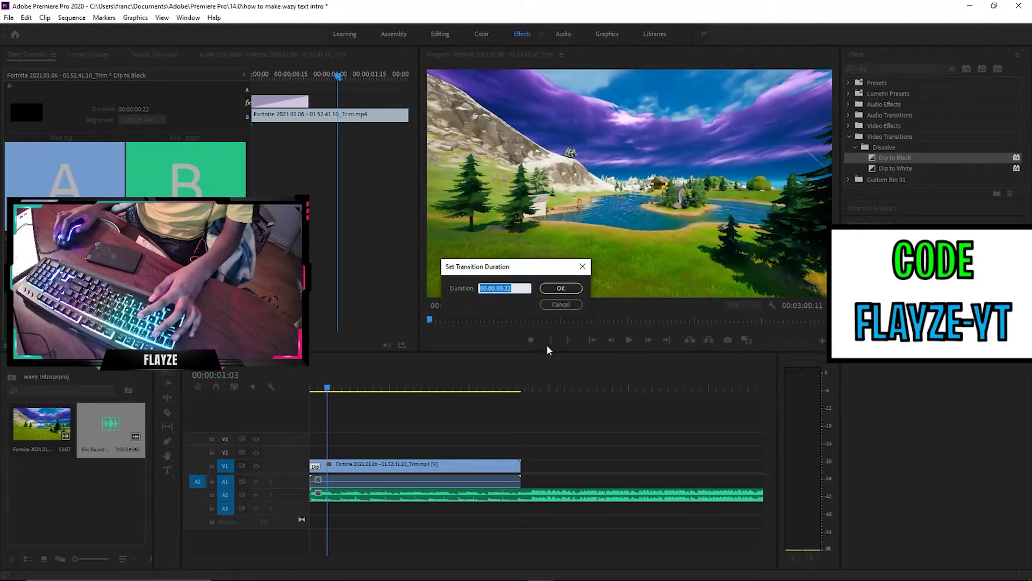
click(562, 289)
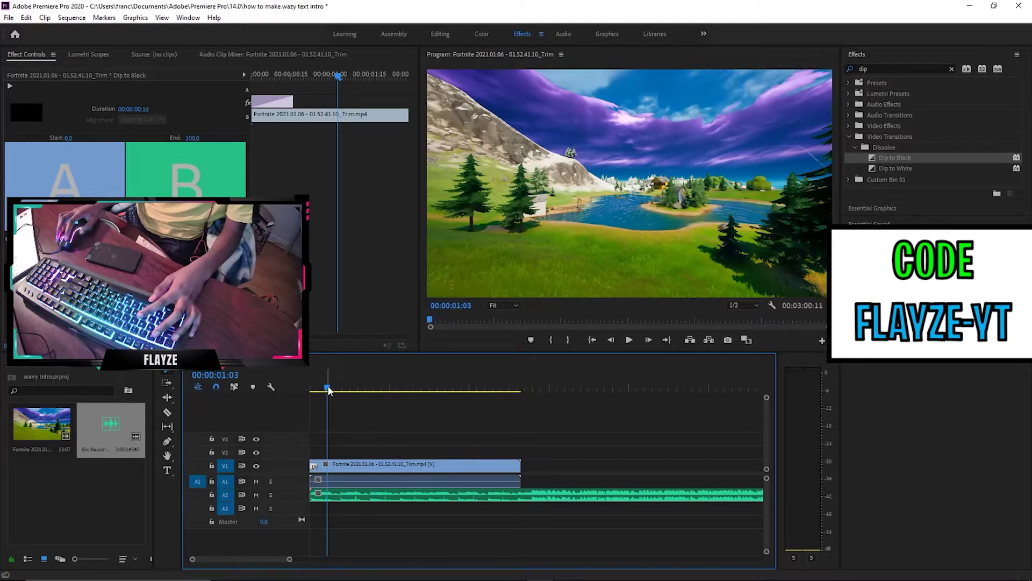
click(312, 390)
key(space)
key(space)
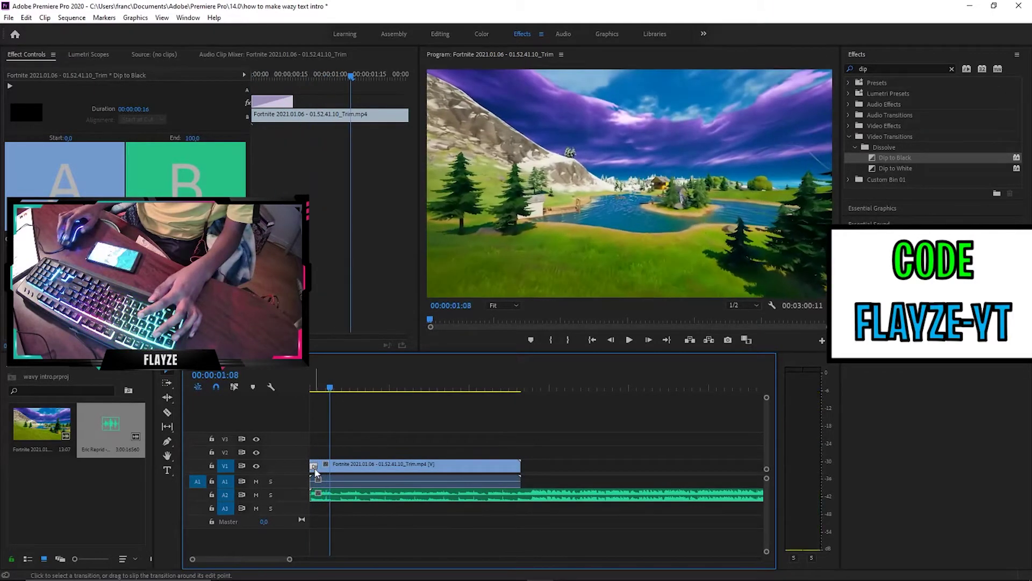
click(311, 390)
key(space)
key(space)
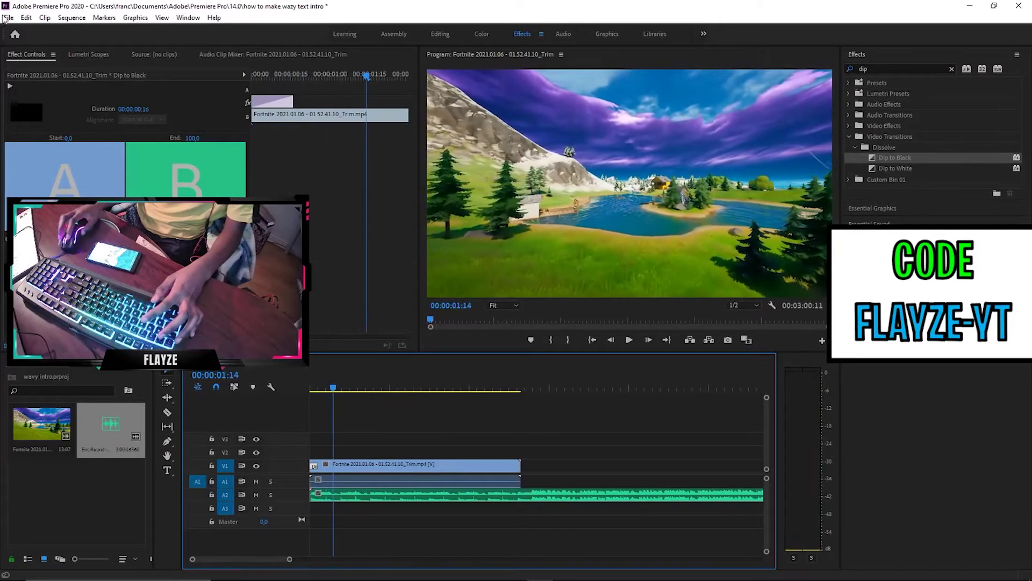
Step: Create a Legacy Title from File > New, accept the New Title dialog, and resize the editor panels
click(28, 19)
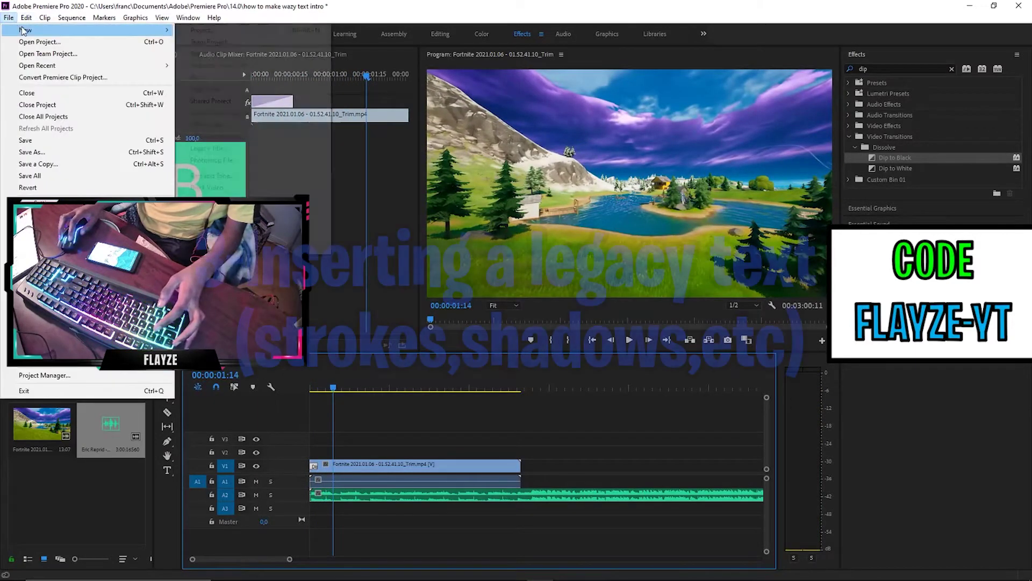
mouse_move(49, 25)
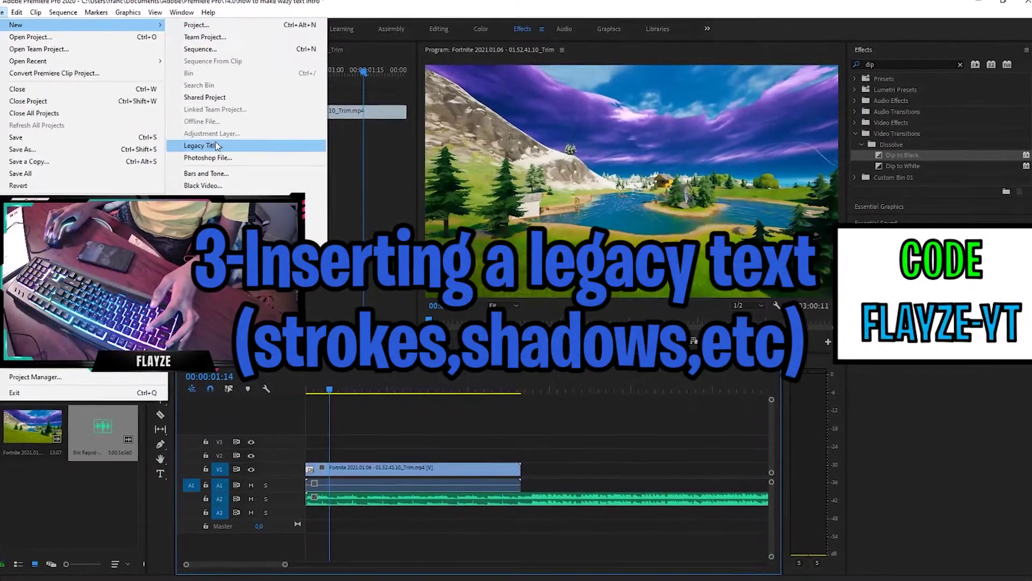
click(206, 147)
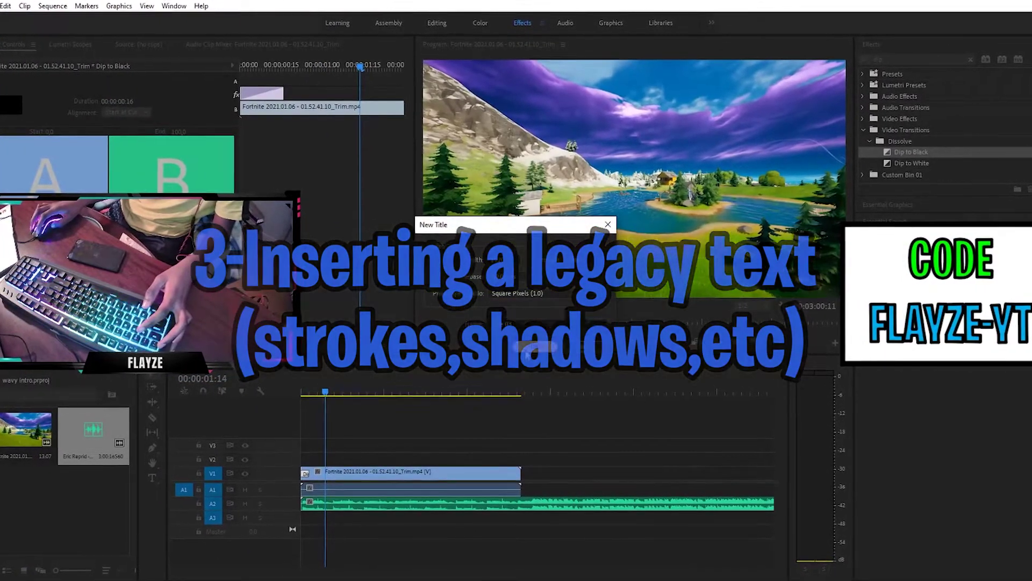
key(Return)
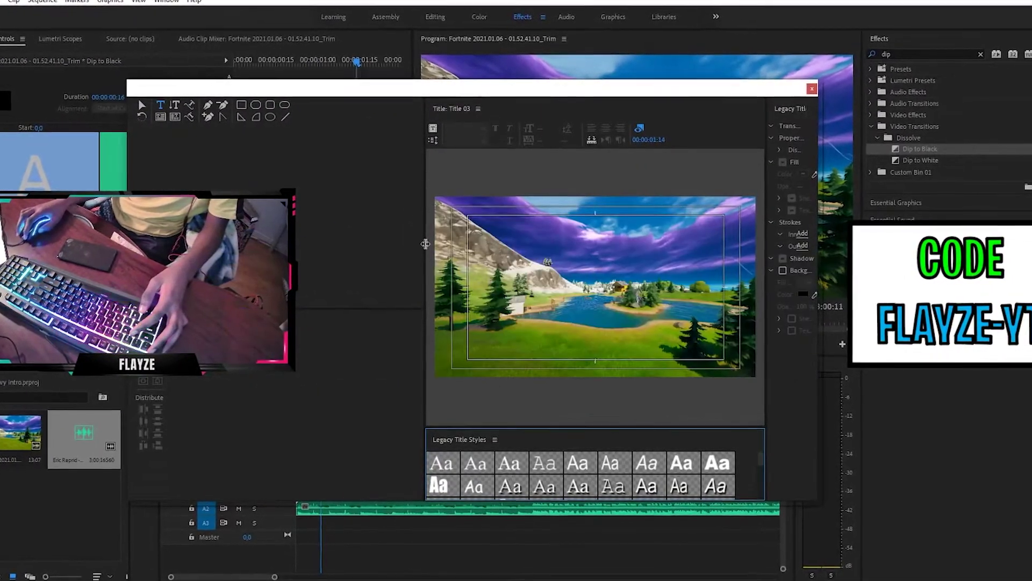
drag(426, 244, 381, 247)
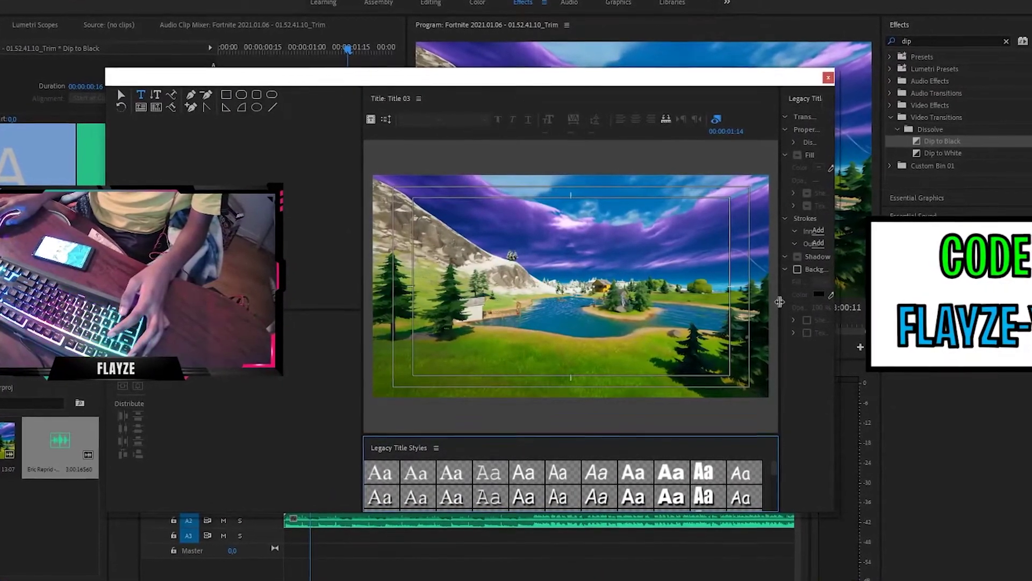
drag(780, 302, 746, 315)
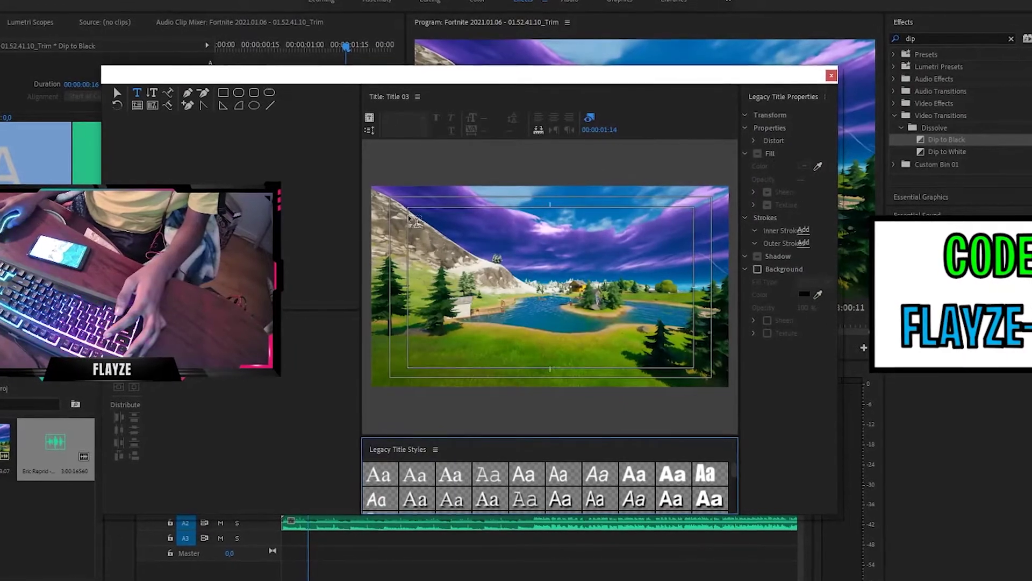
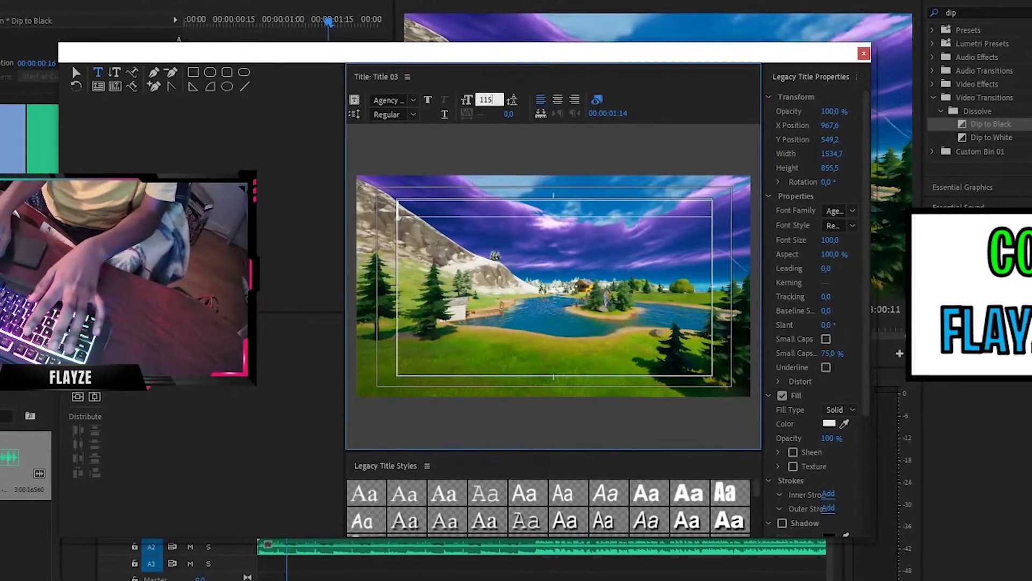
Step: Set the title font to Dimbo at size 115 and type 'Flayze / Highlights' at the frame centre
key(Return)
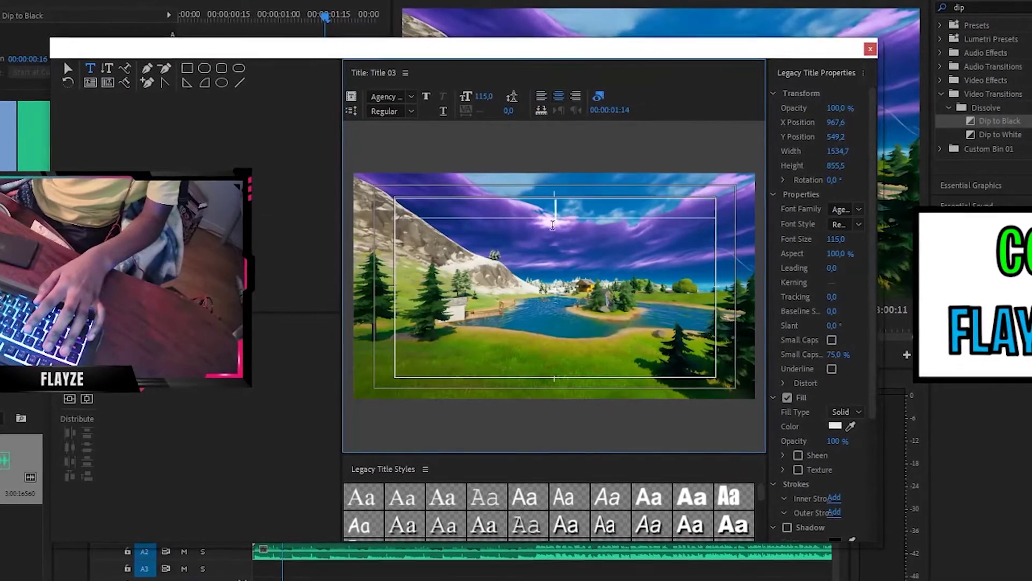
click(385, 95)
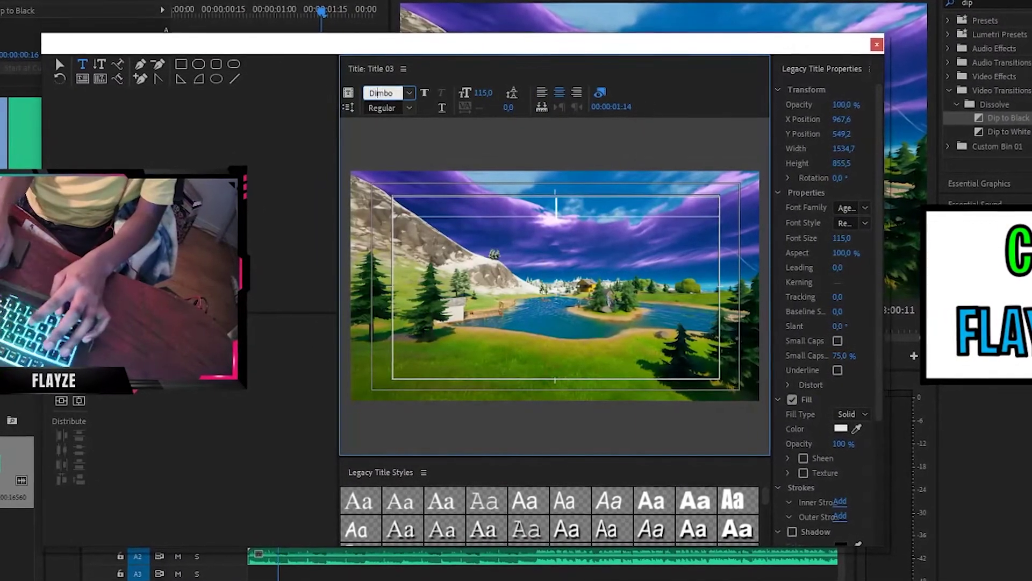
text(Dimbo)
key(Return)
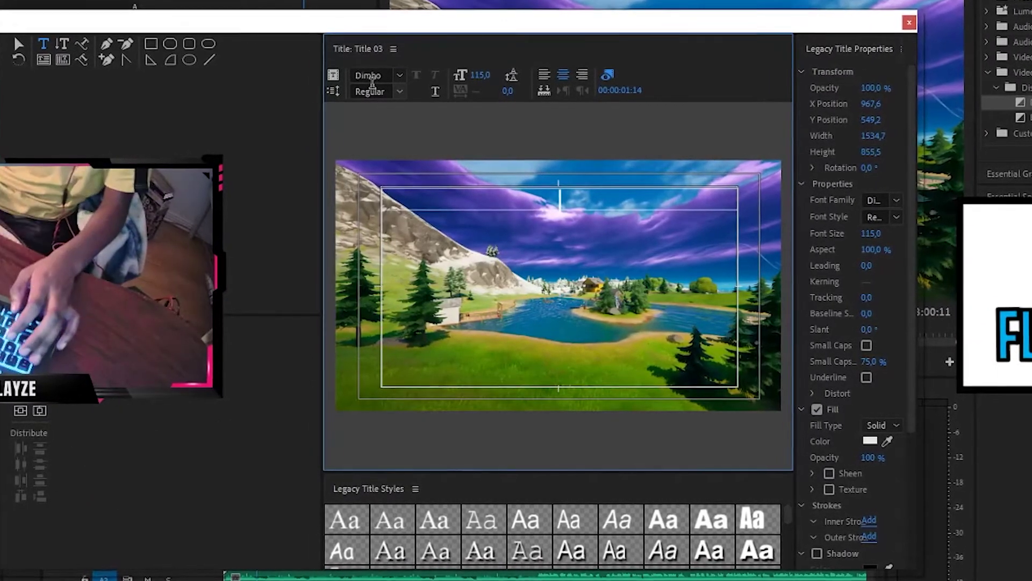
click(563, 197)
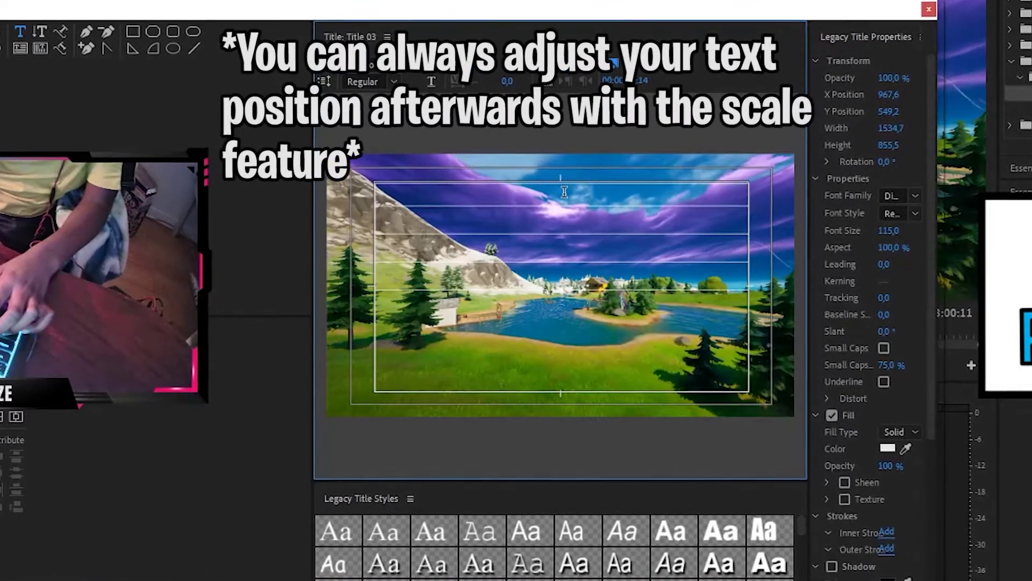
text(Flouze / High)
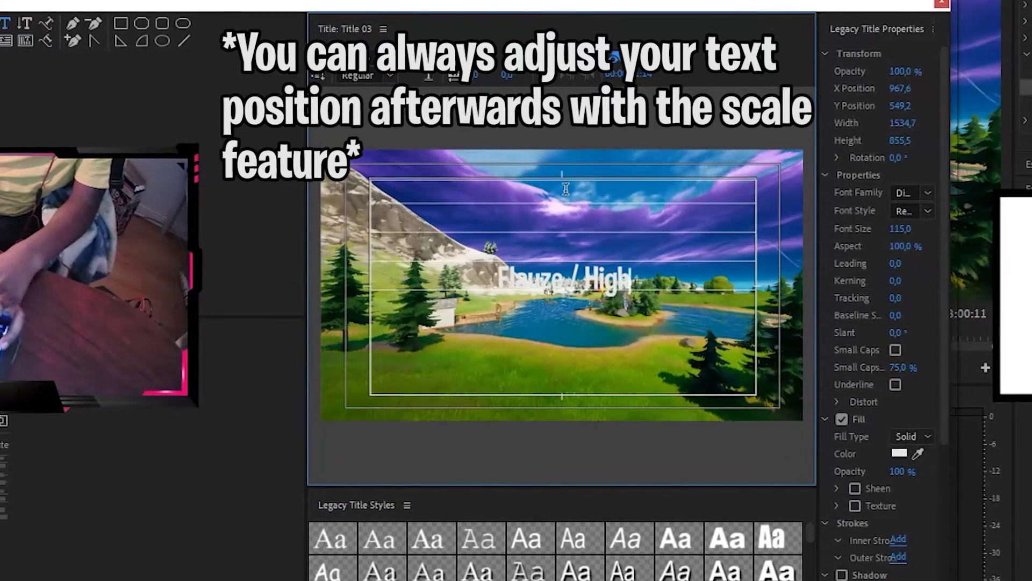
text(lights)
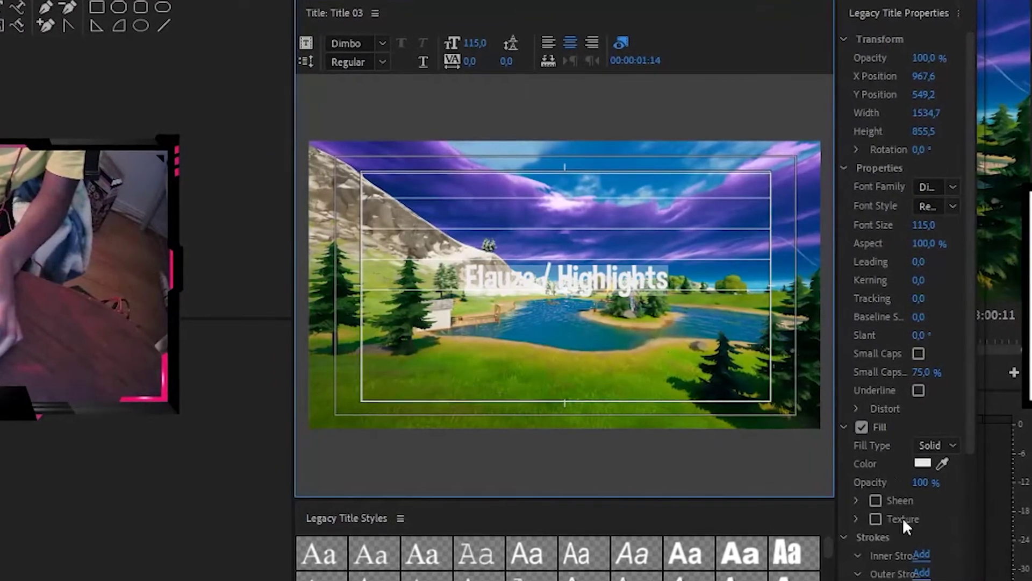
scroll(936, 563, down, 1)
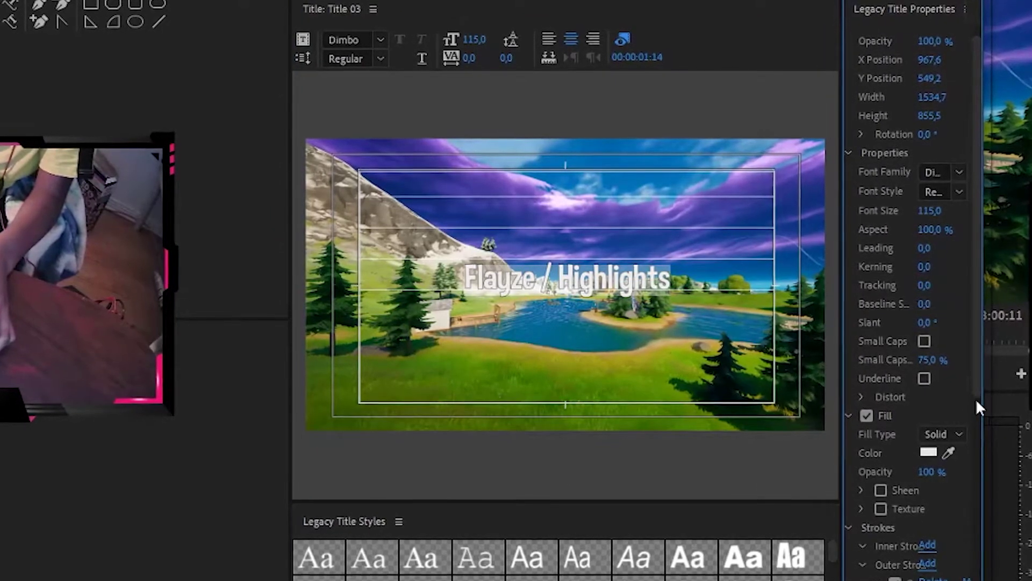
drag(978, 391, 991, 460)
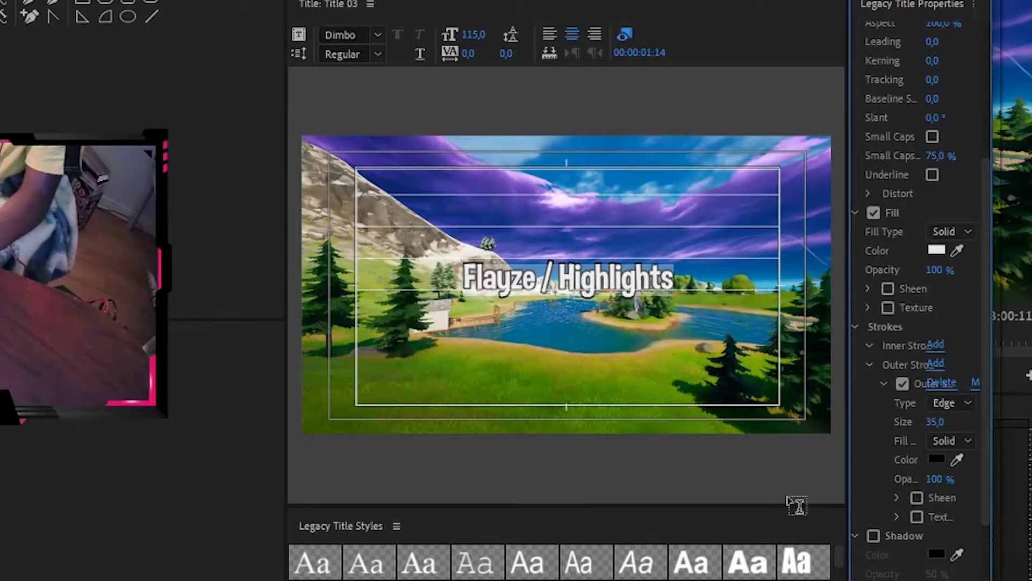
Step: Add a black size-35 outer stroke and a shadow to the title, then close the title editor
click(874, 535)
scroll(900, 450, down, 2)
scroll(949, 526, down, 1)
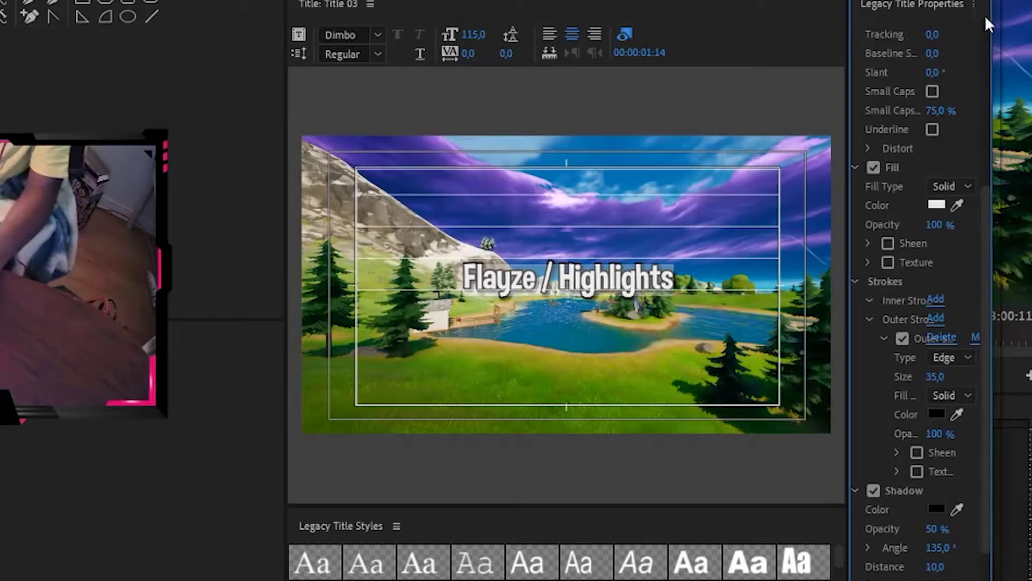
scroll(895, 167, down, 1)
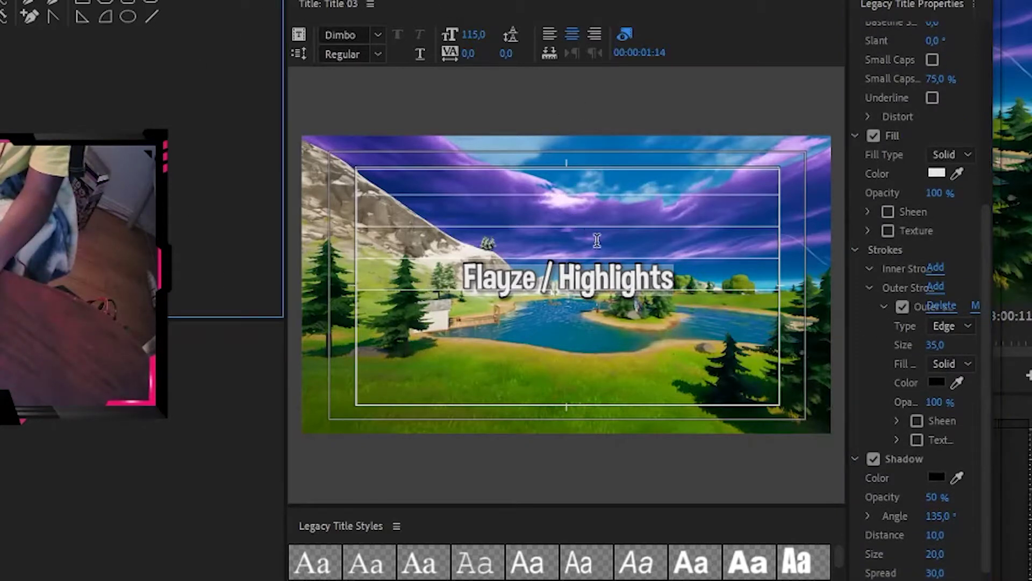
scroll(934, 479, down, 1)
scroll(988, 508, down, 1)
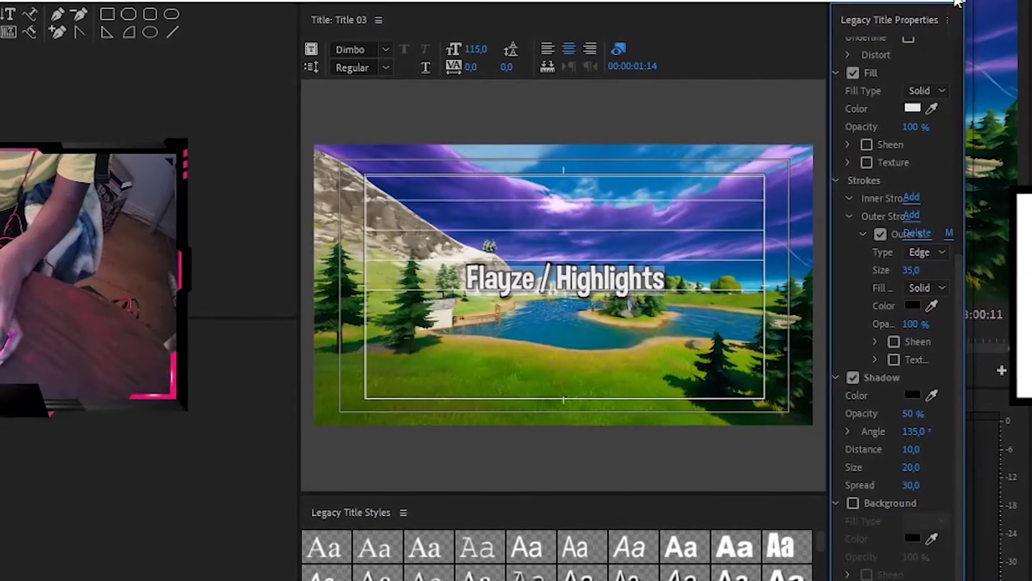
click(958, 3)
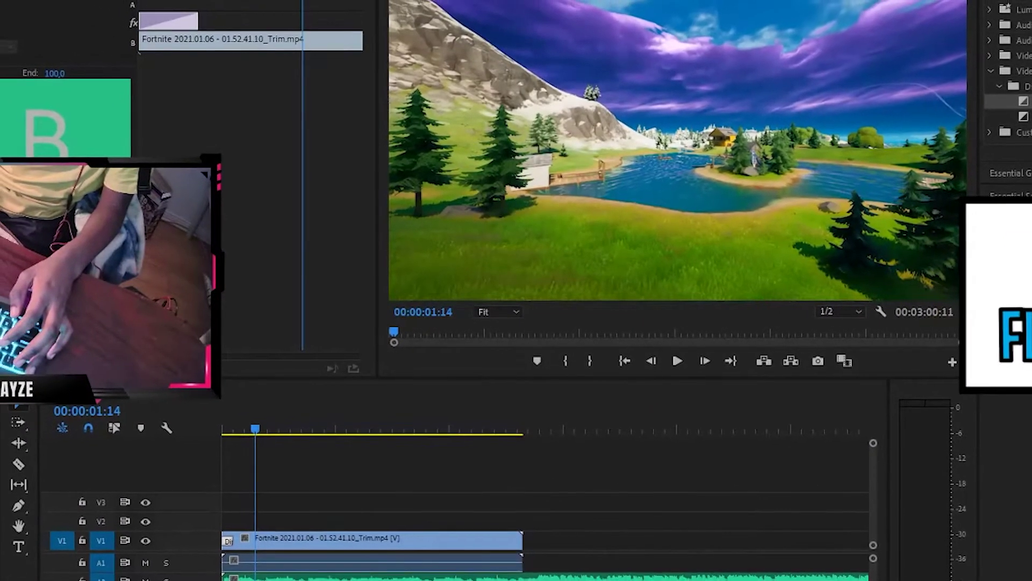
Step: Place Title 03 on V2 over the Fortnite clip with default fade transitions at both ends
drag(162, 524, 252, 514)
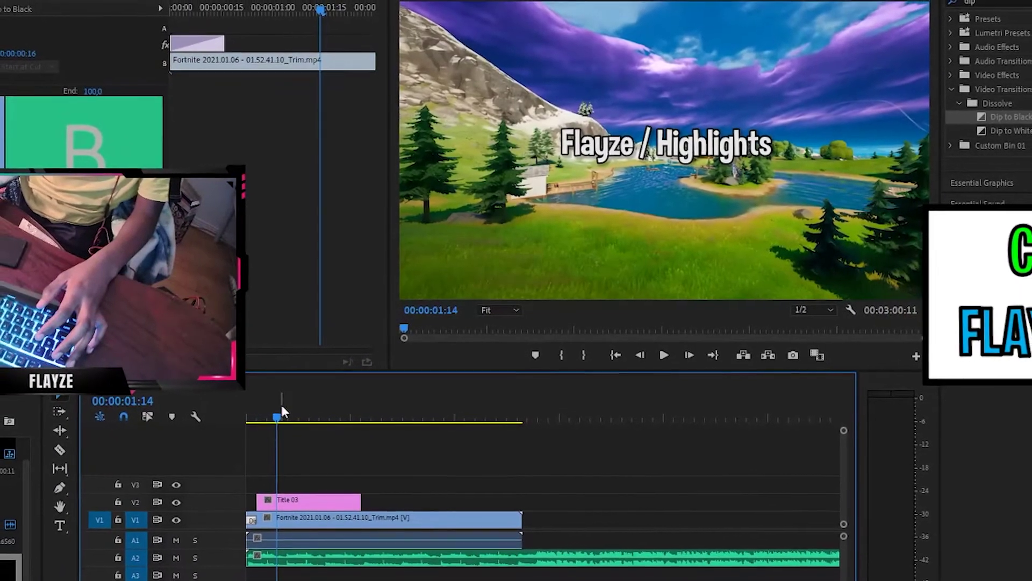
drag(277, 434, 263, 418)
click(308, 493)
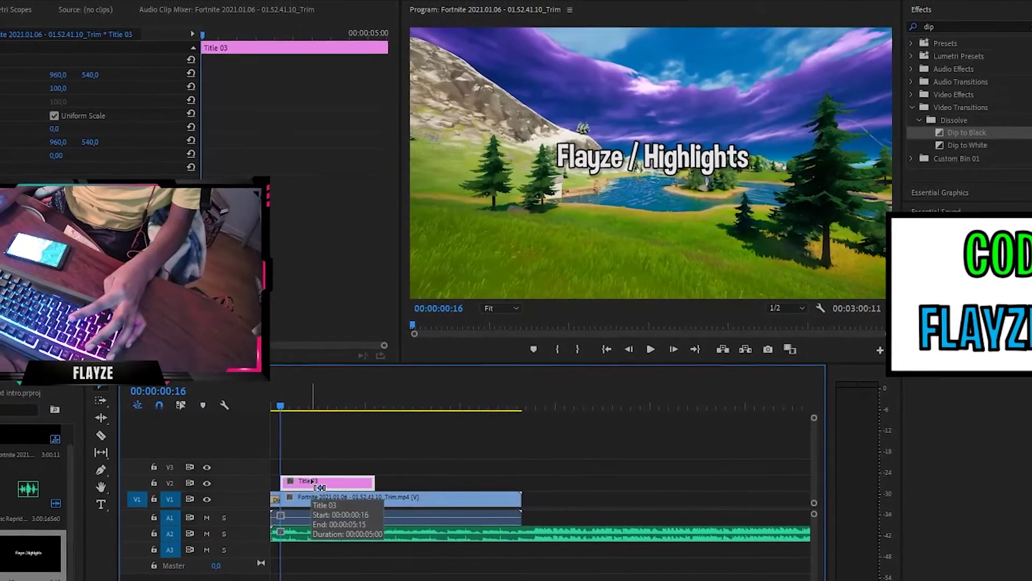
right_click(316, 487)
click(339, 496)
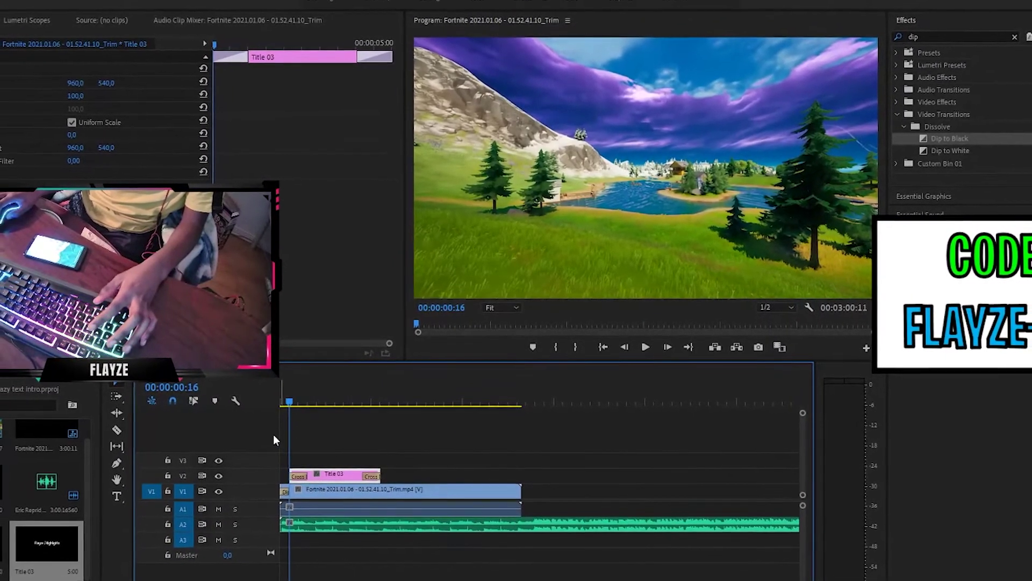
key(space)
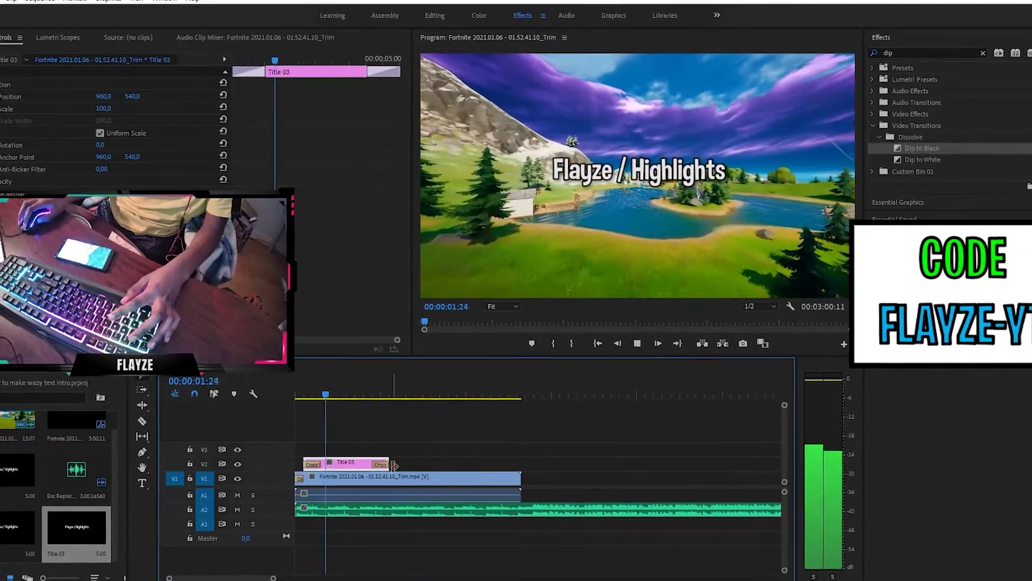
Step: Lengthen the title clip and replay the sequence from the start
drag(393, 456, 462, 454)
click(318, 391)
key(space)
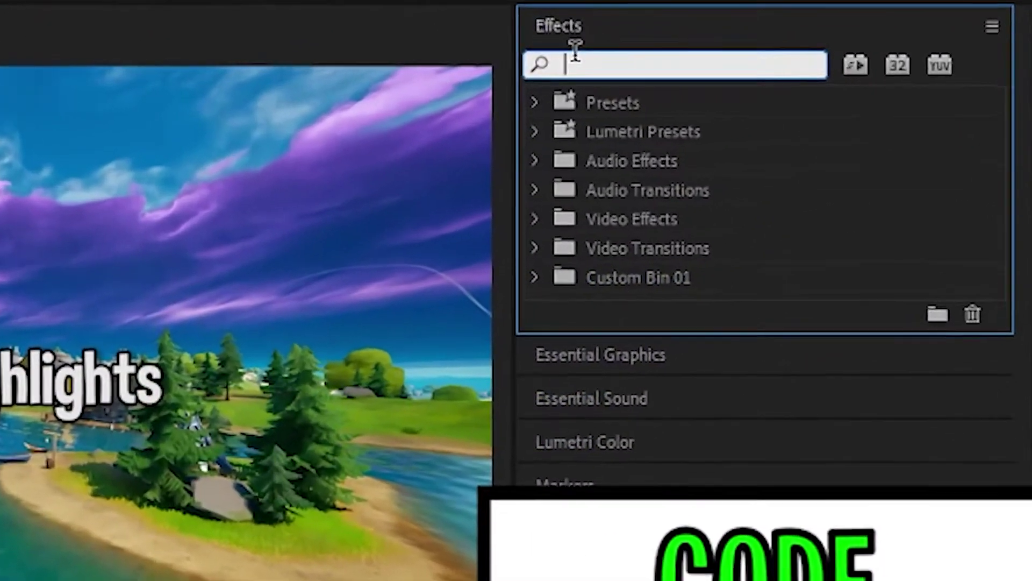
text(tur)
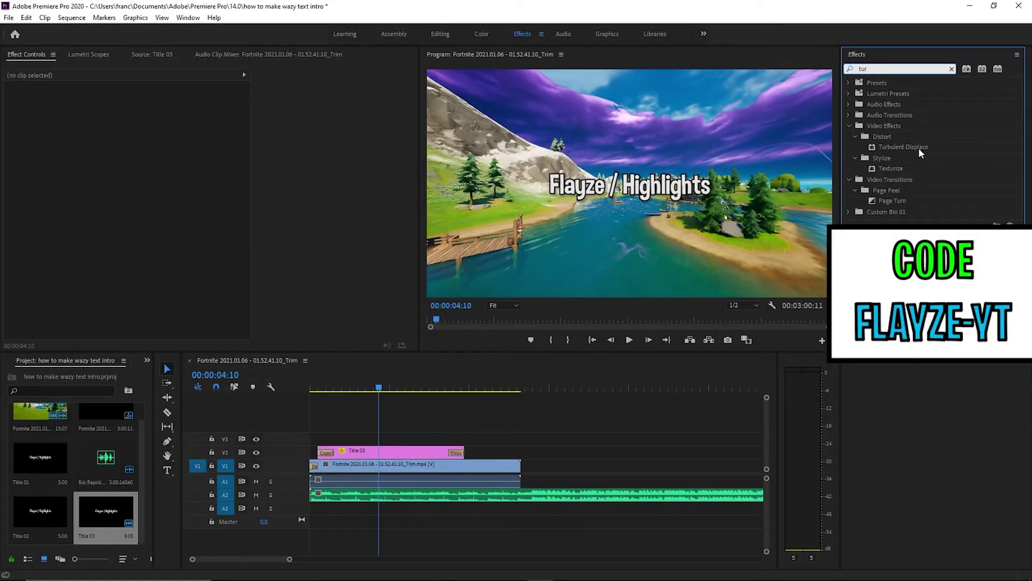
Step: Drag Distort > Turbulent Displace from the Effects panel onto the Title 03 clip
drag(919, 148, 580, 294)
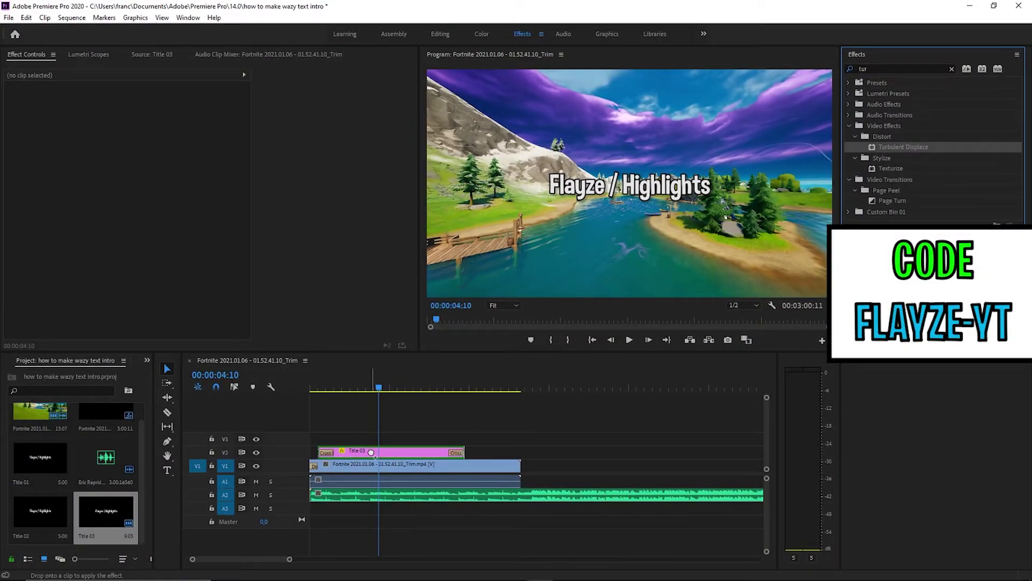
drag(372, 452, 371, 452)
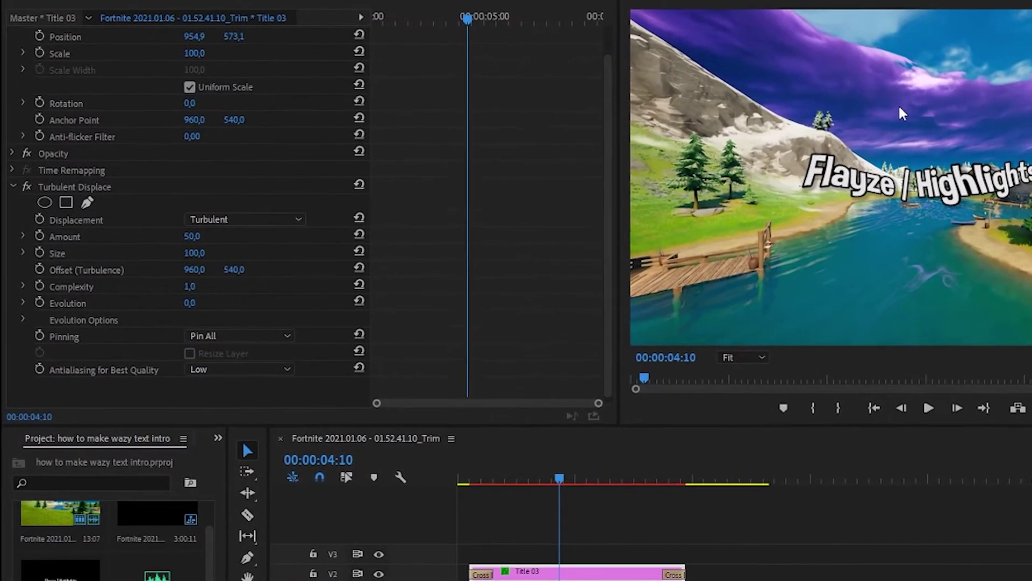
Step: Set Turbulent Displace Amount to 5 and the turbulence offset to 1920 × 1080
click(198, 236)
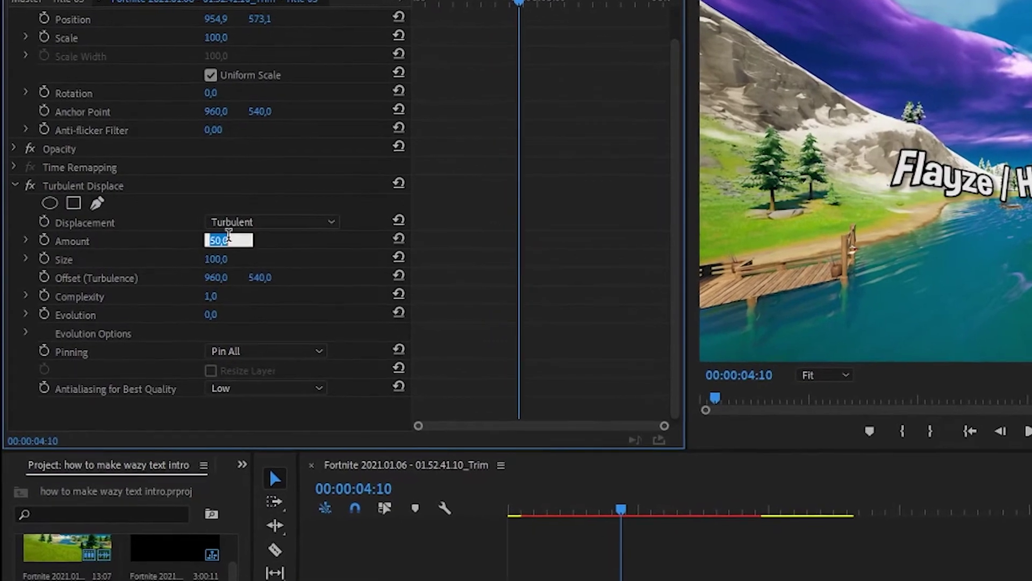
text(5)
key(Return)
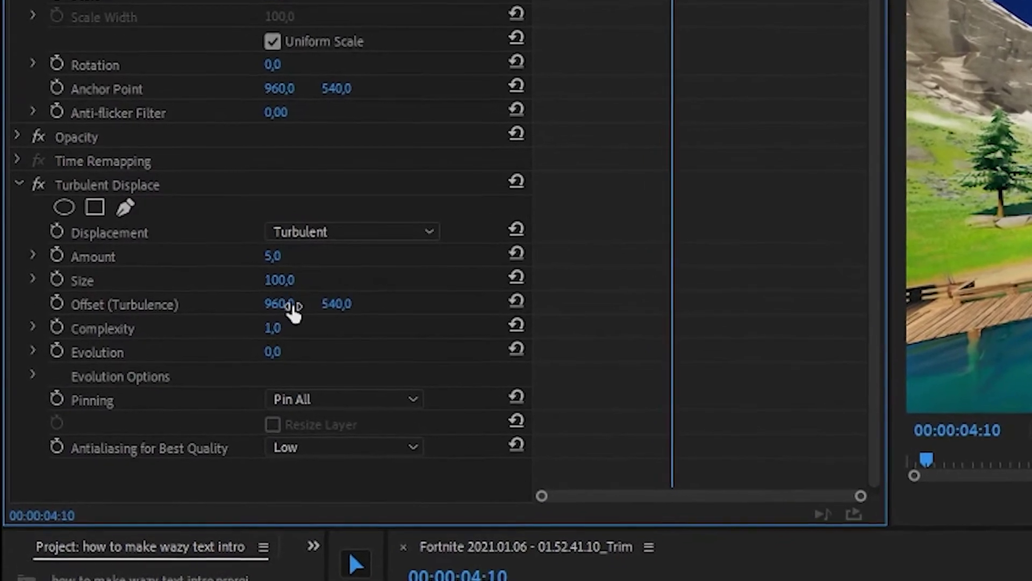
click(283, 307)
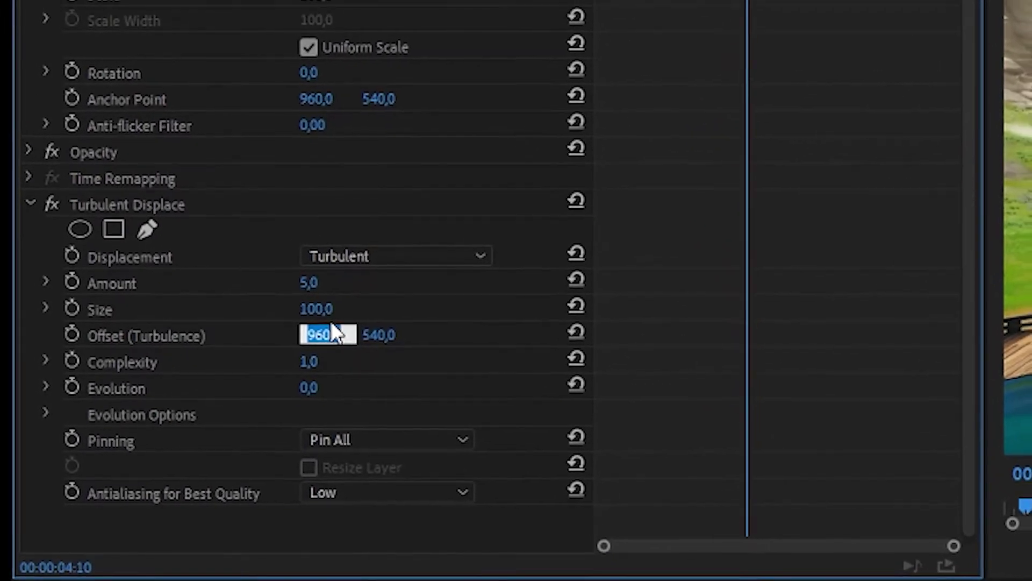
text(1920)
key(Return)
click(367, 342)
text(10)
text(80)
key(Return)
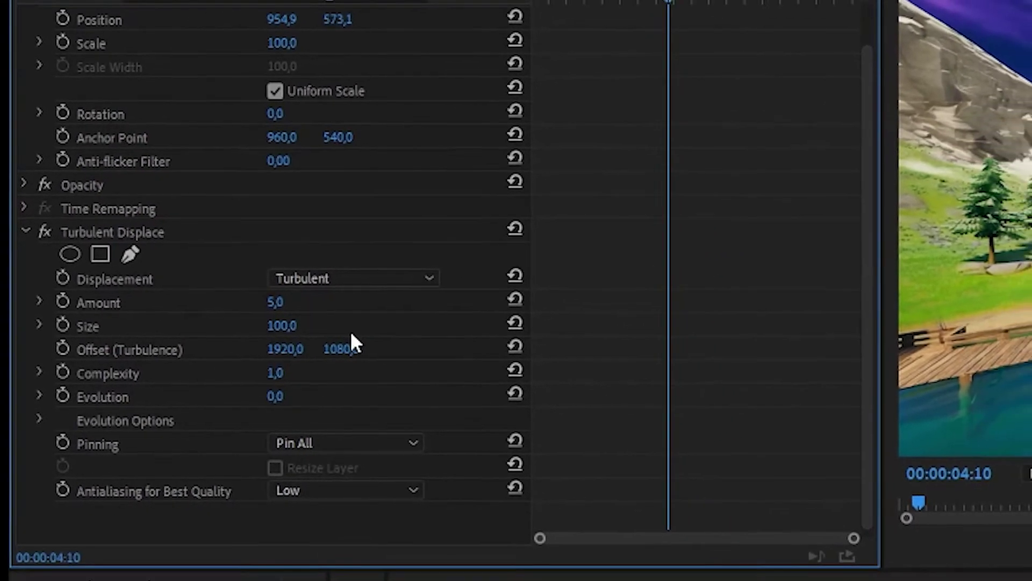
Step: Change the turbulence offset to 1280 × 720
click(282, 349)
text(1280)
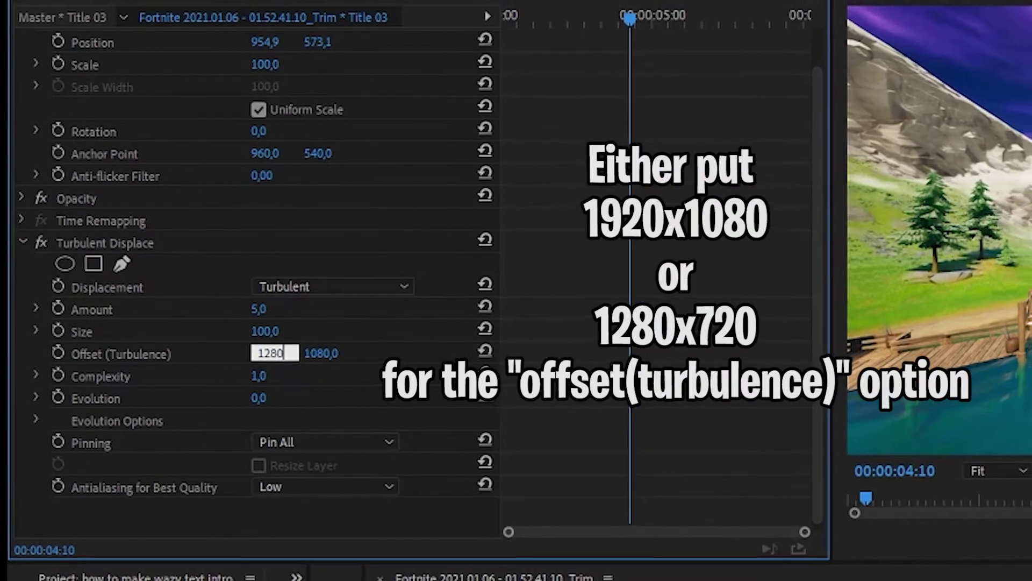
key(Return)
click(311, 353)
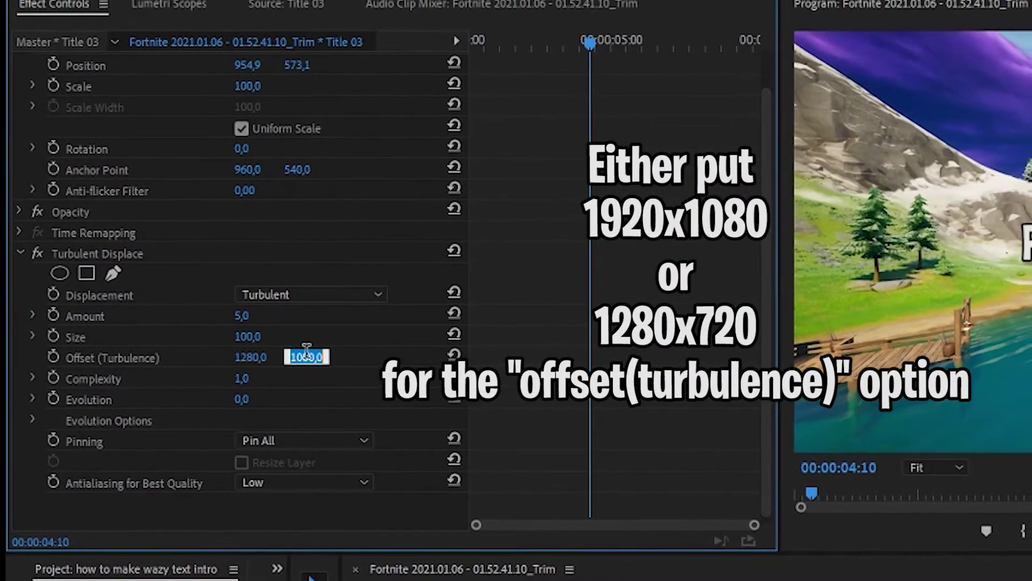
text(720)
key(Return)
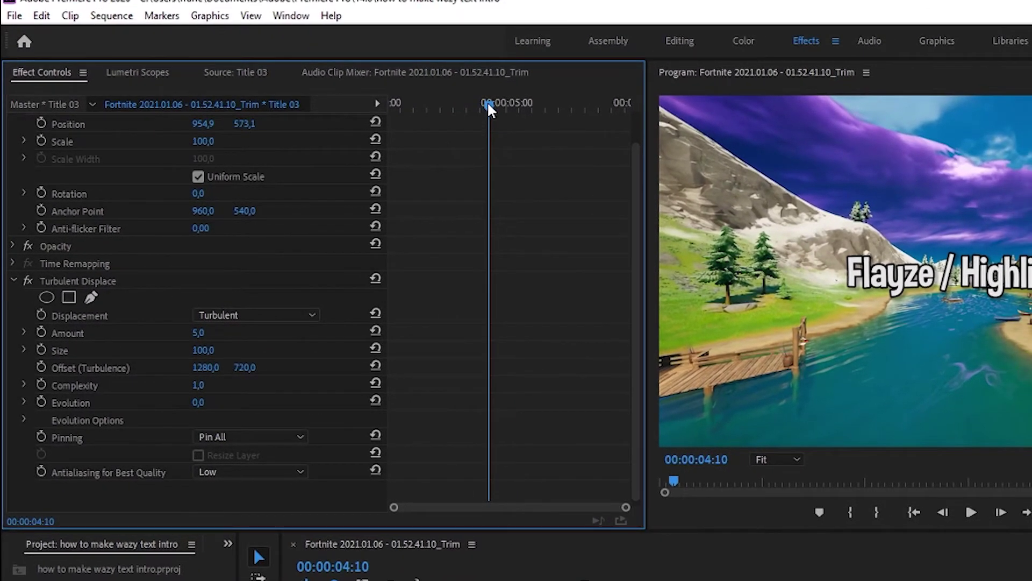
Step: Keyframe Evolution at 0° near the start and at 9x360 at 00:00:09:21
drag(487, 102, 379, 105)
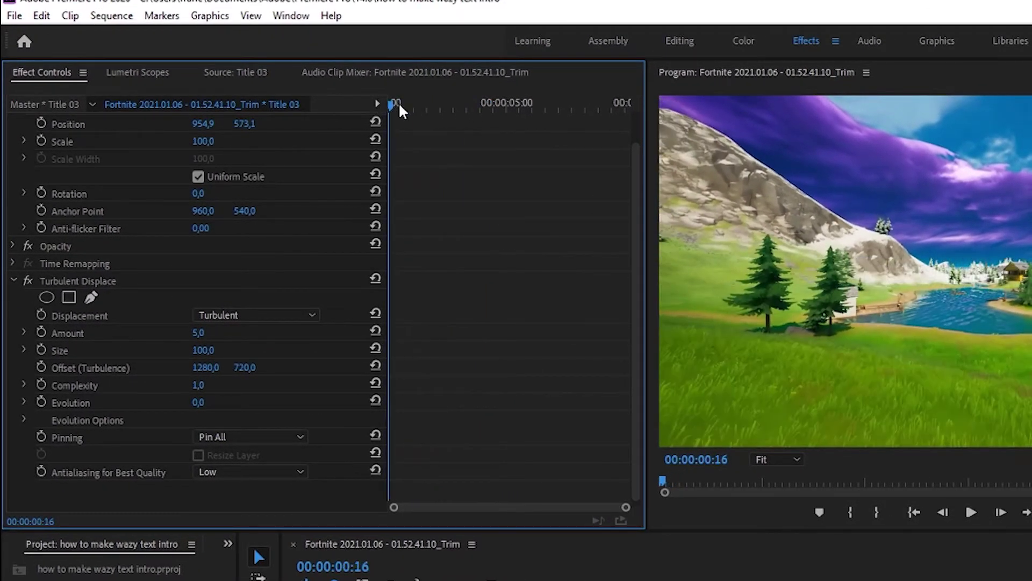
click(43, 400)
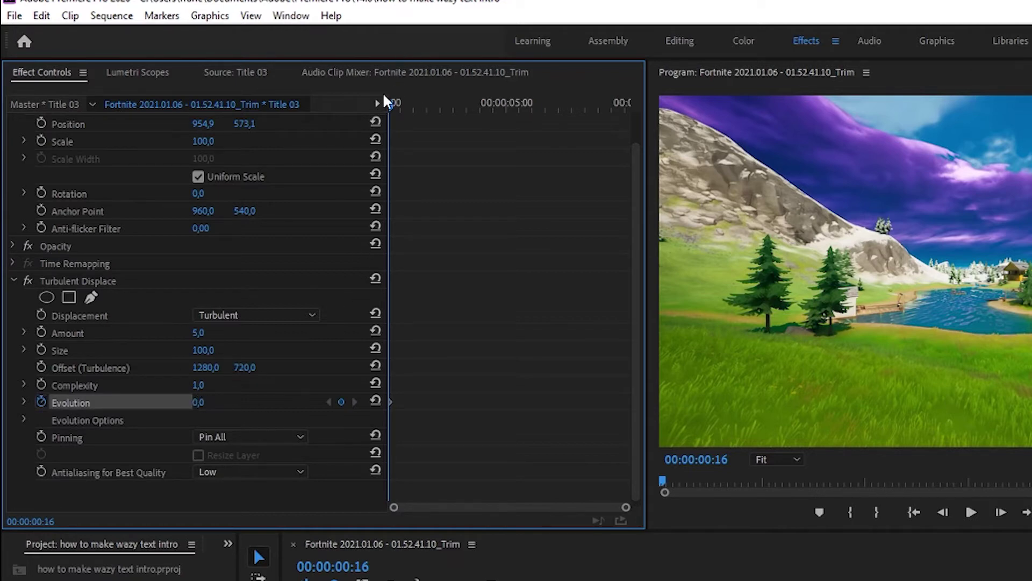
drag(390, 103, 649, 153)
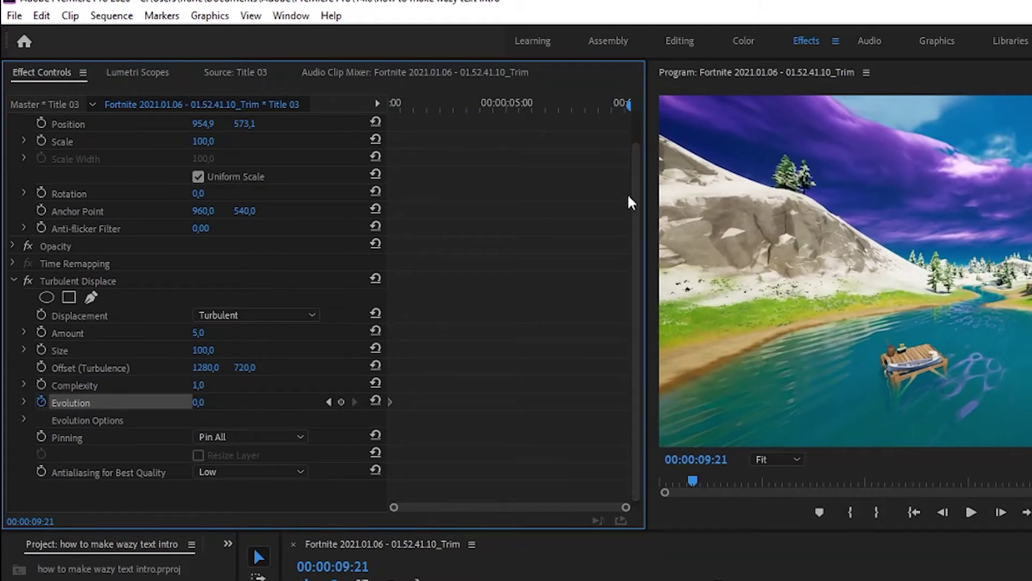
click(199, 401)
text(9x360)
key(Return)
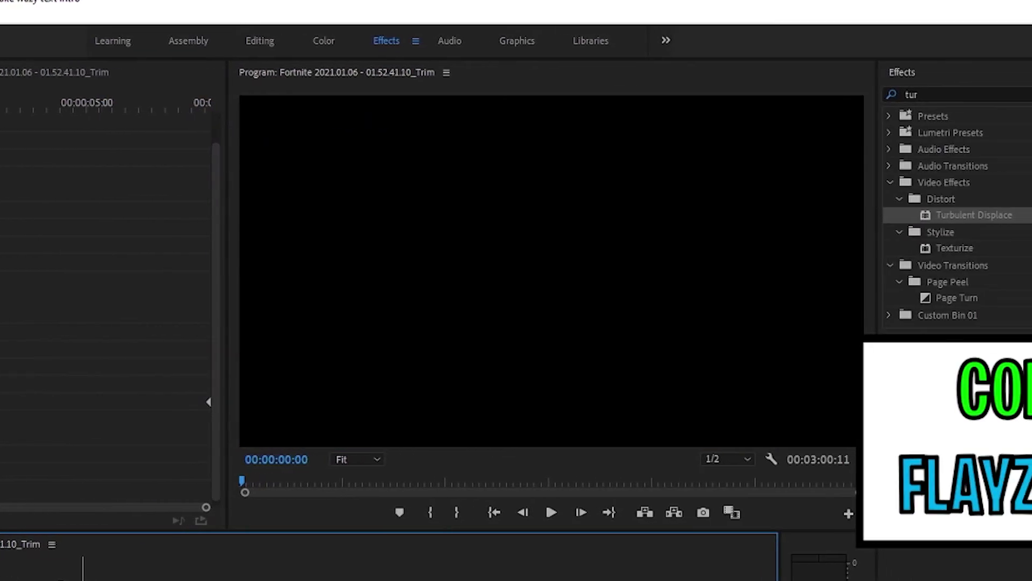
Step: Preview the wavy title, expand Presets > Fake Handheld Movement, and replay the sequence
key(space)
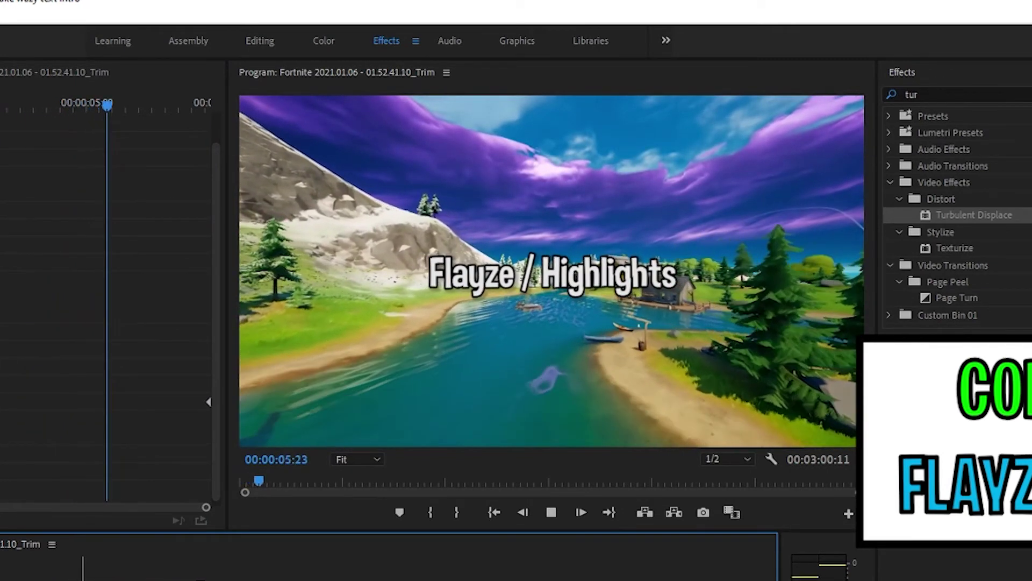
key(space)
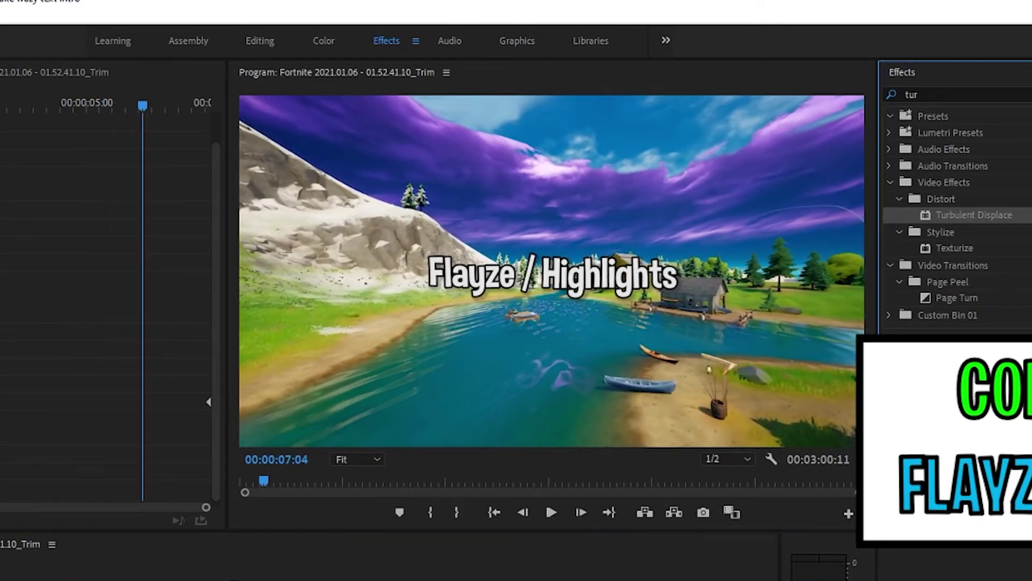
click(888, 115)
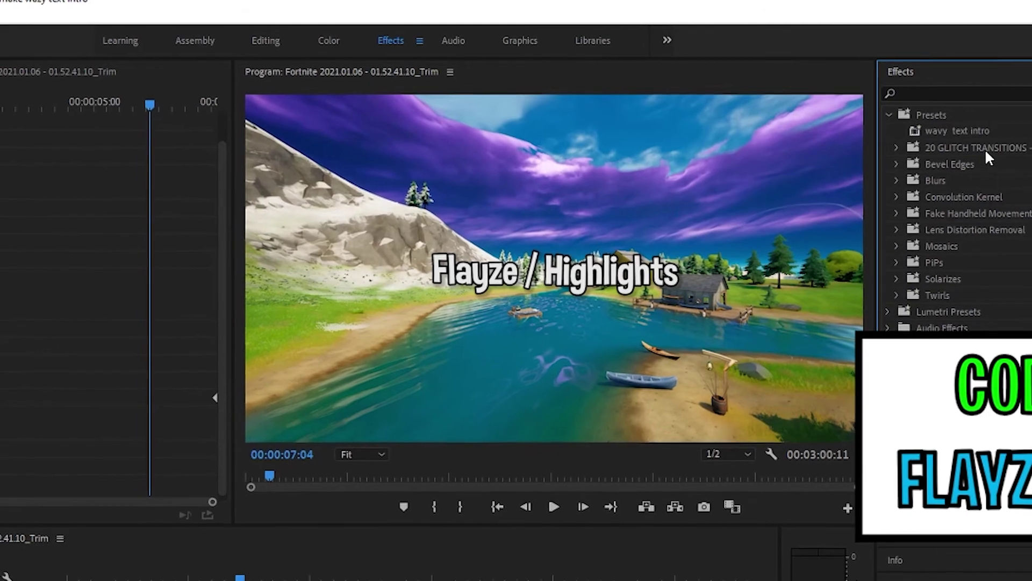
click(893, 210)
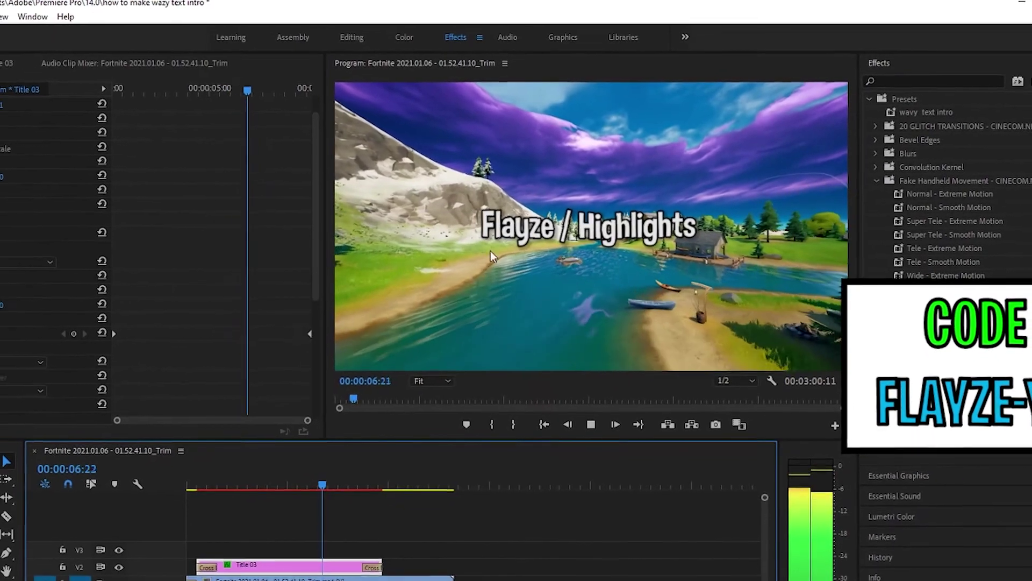
key(space)
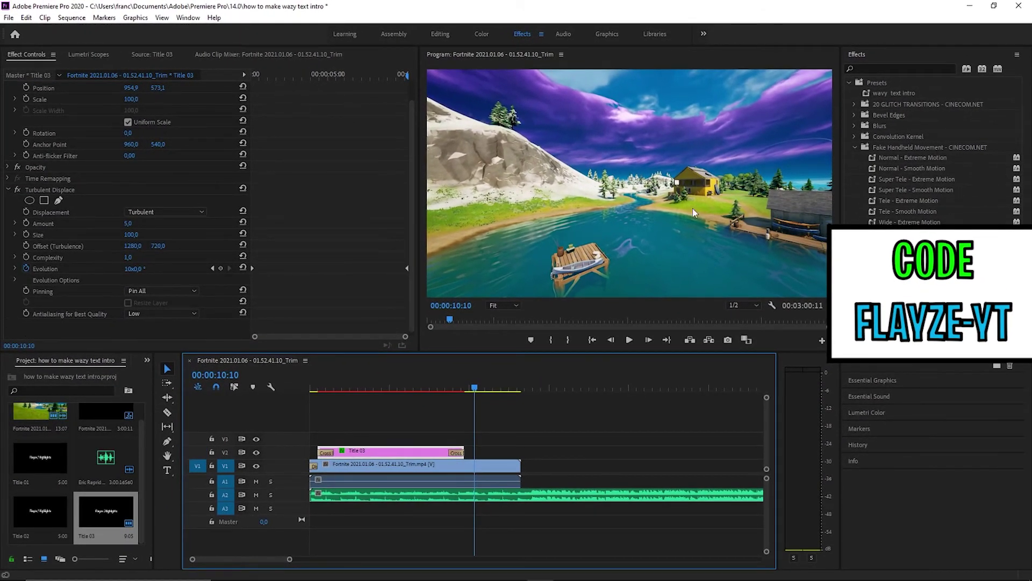
Step: Preview from the start, then cut the A2 audio tail past the video's end near 13 seconds
drag(475, 389, 310, 407)
key(space)
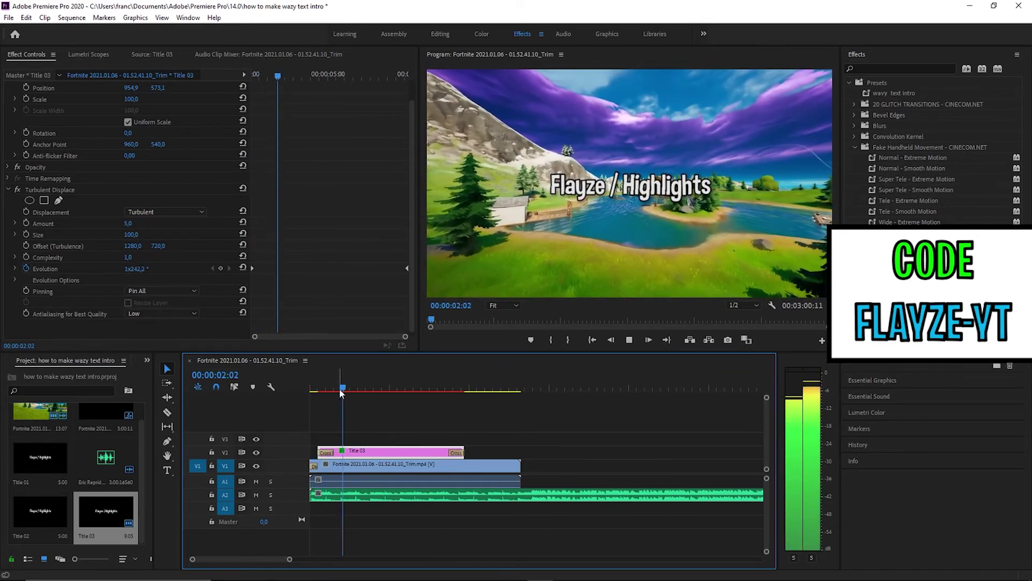
key(space)
mouse_move(347, 388)
mouse_down()
mouse_move(425, 394)
mouse_move(518, 425)
mouse_up()
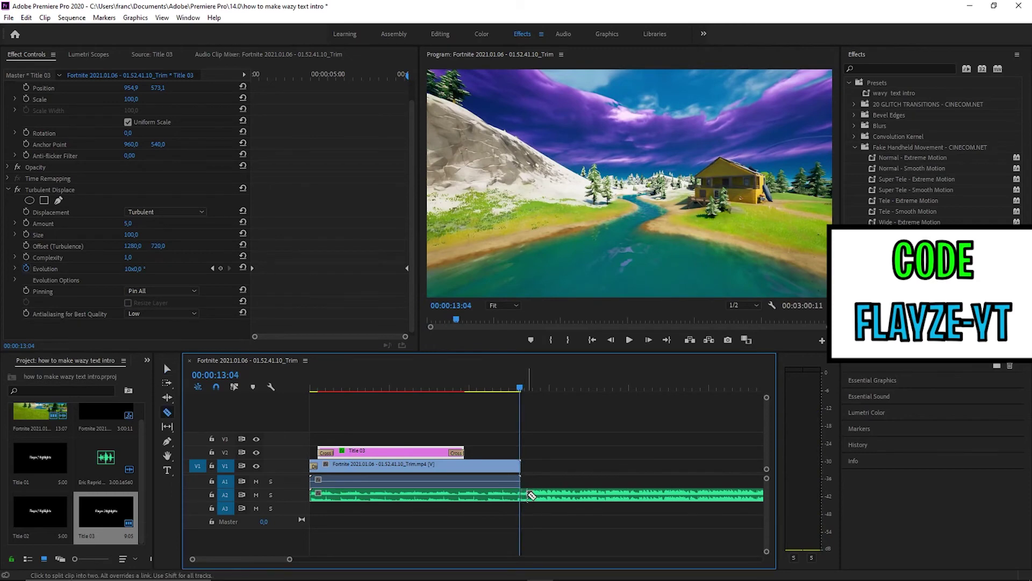
right_click(524, 498)
click(565, 75)
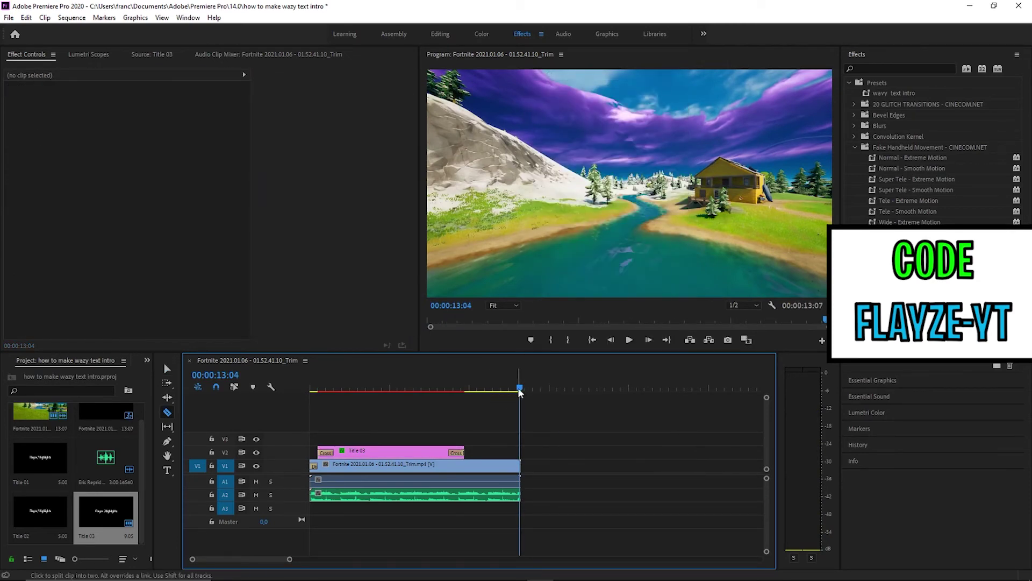
mouse_move(318, 389)
mouse_down()
mouse_move(370, 420)
mouse_move(470, 410)
mouse_up()
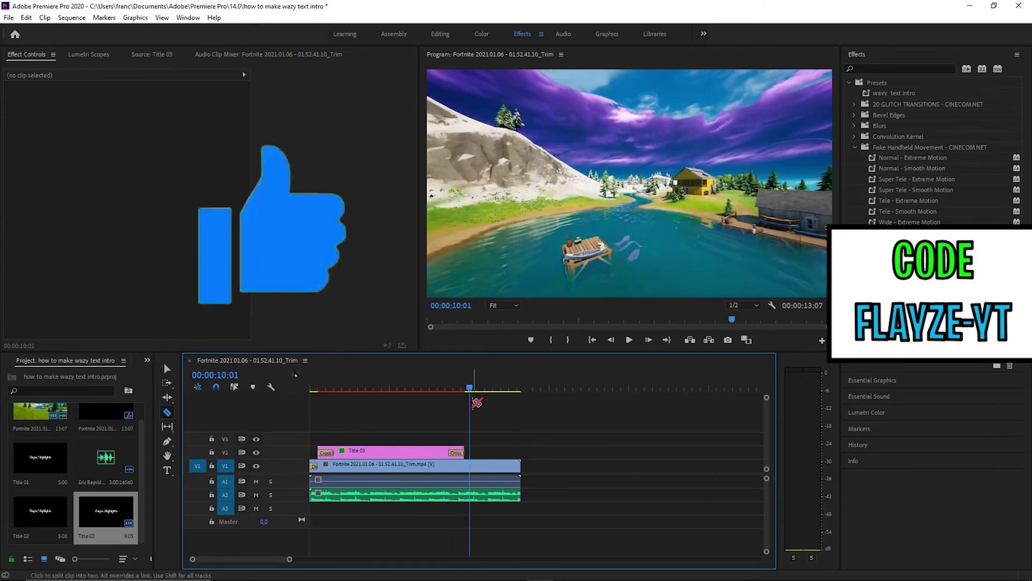